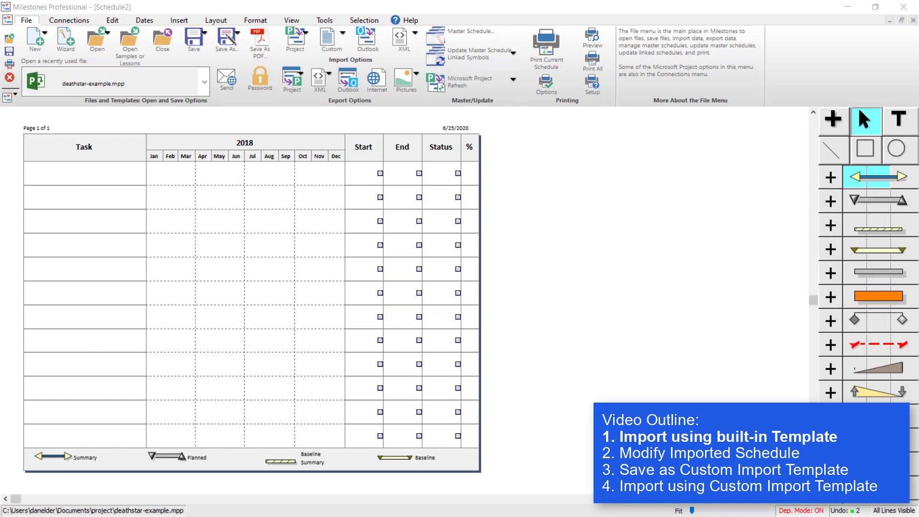
- Create a report from the Microsoft Project file deathstar-example.mpp in the project folder
click(85, 24)
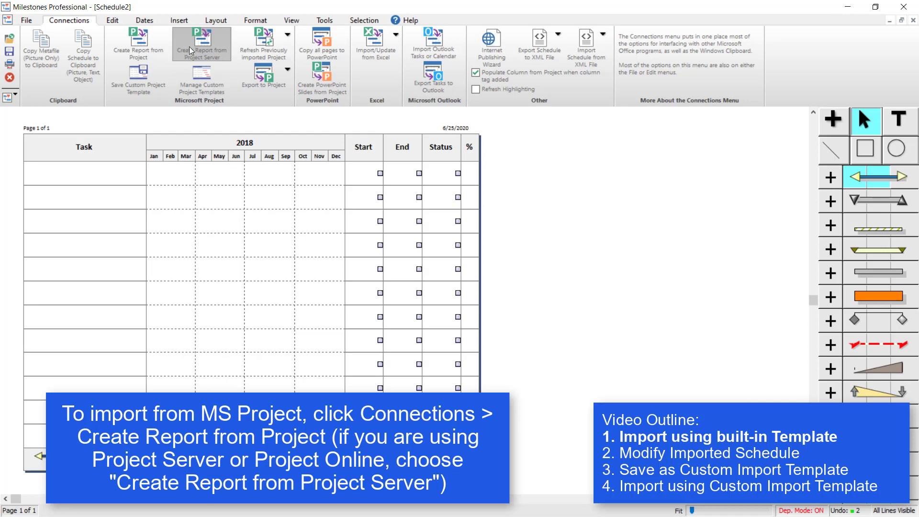
click(159, 43)
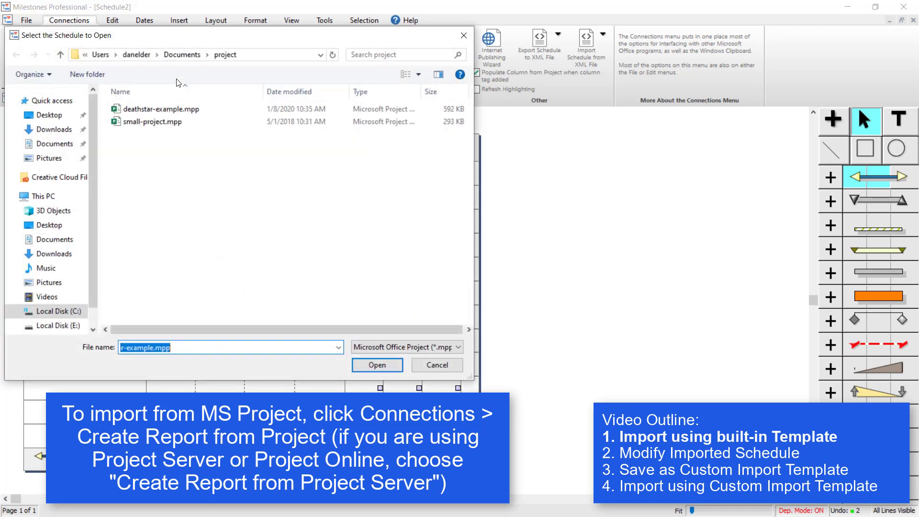
click(170, 112)
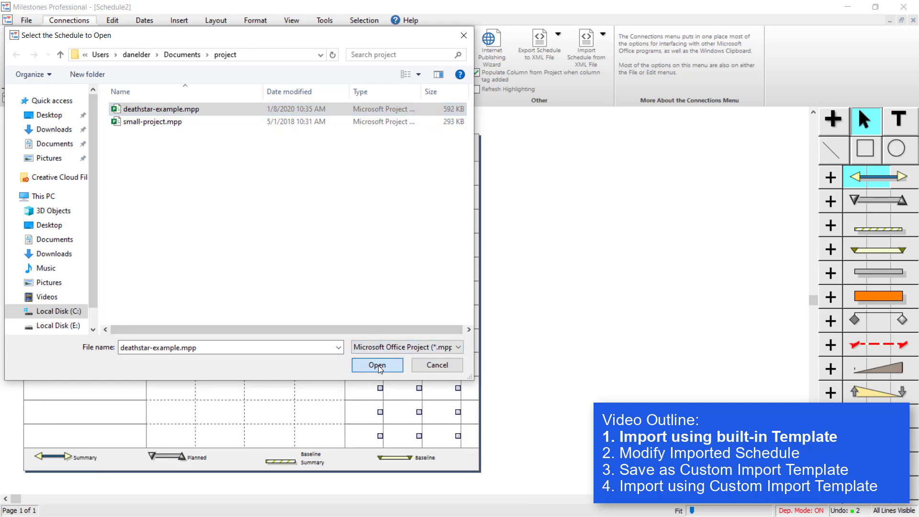
click(378, 364)
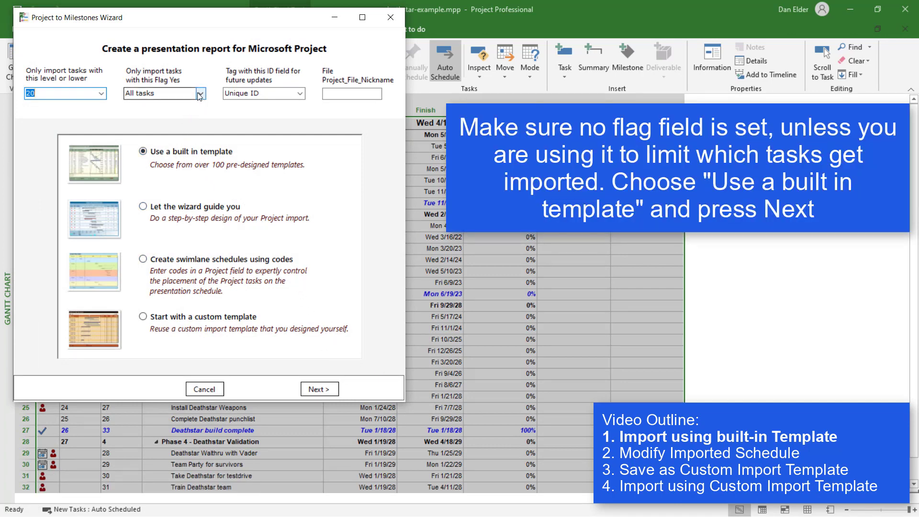
- Leave the import's flag filter on all tasks and continue with the built-in template option
mouse_move(204, 98)
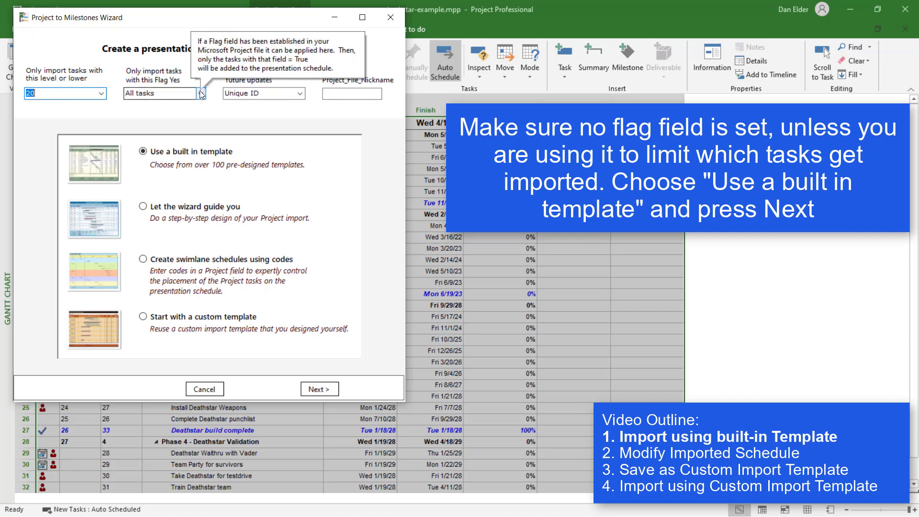
click(201, 94)
click(201, 94)
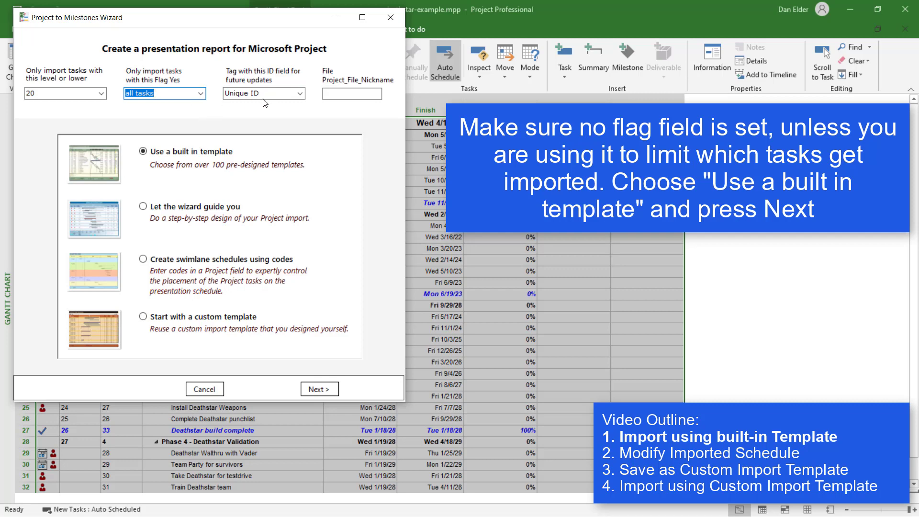
mouse_move(266, 98)
mouse_move(178, 156)
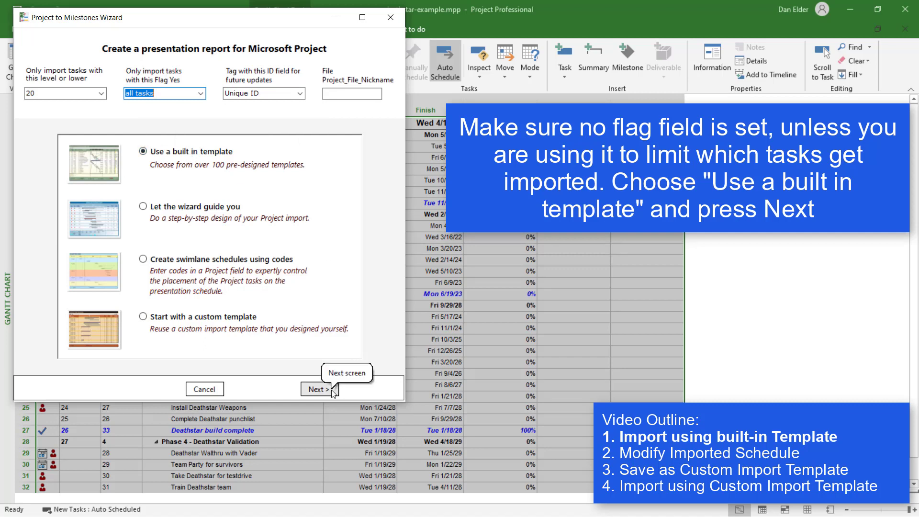
click(317, 389)
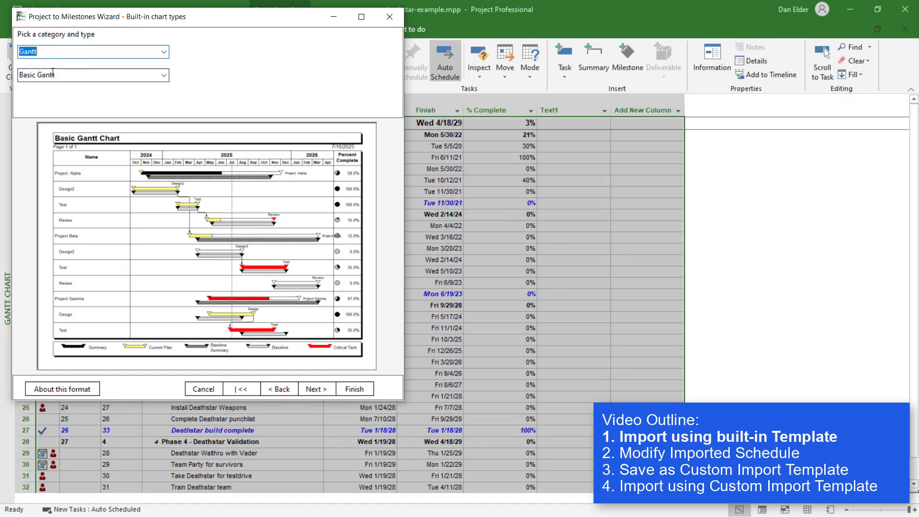
- Use the Basic Gantt chart type from the Gantt category and continue to the symbology options
click(165, 54)
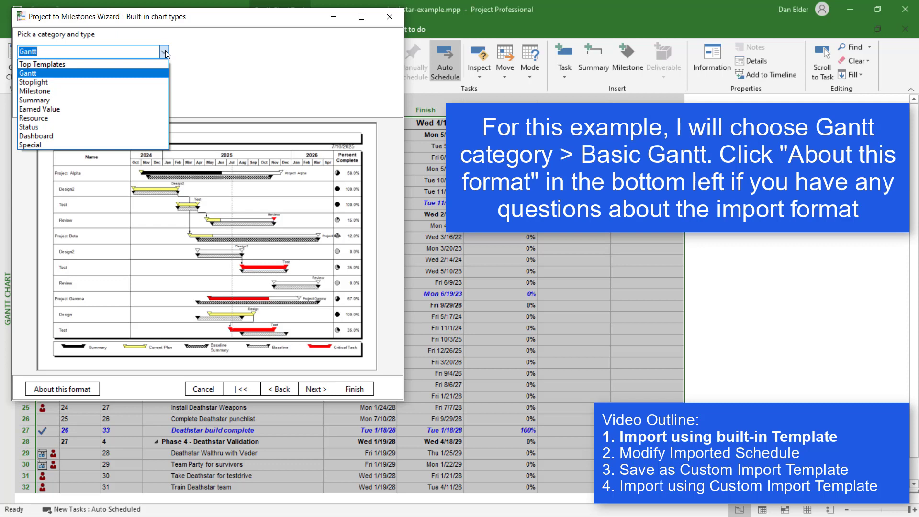
click(165, 53)
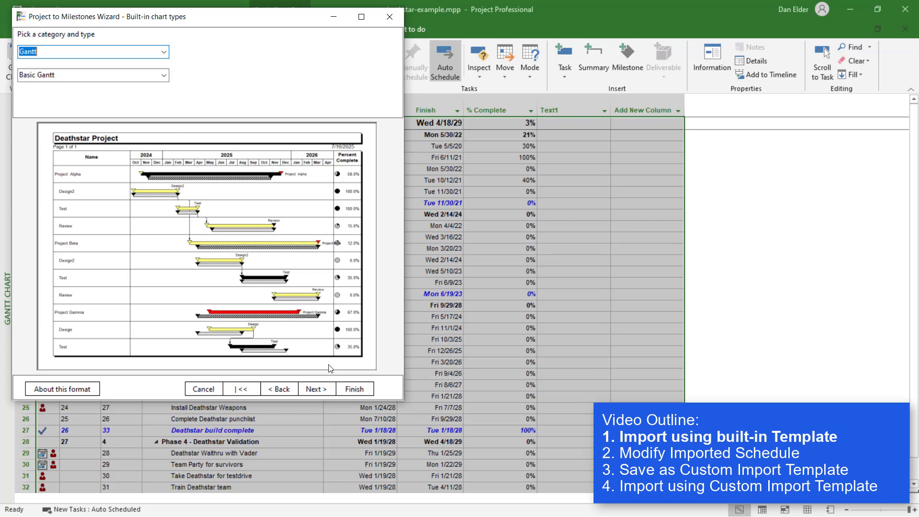
click(318, 390)
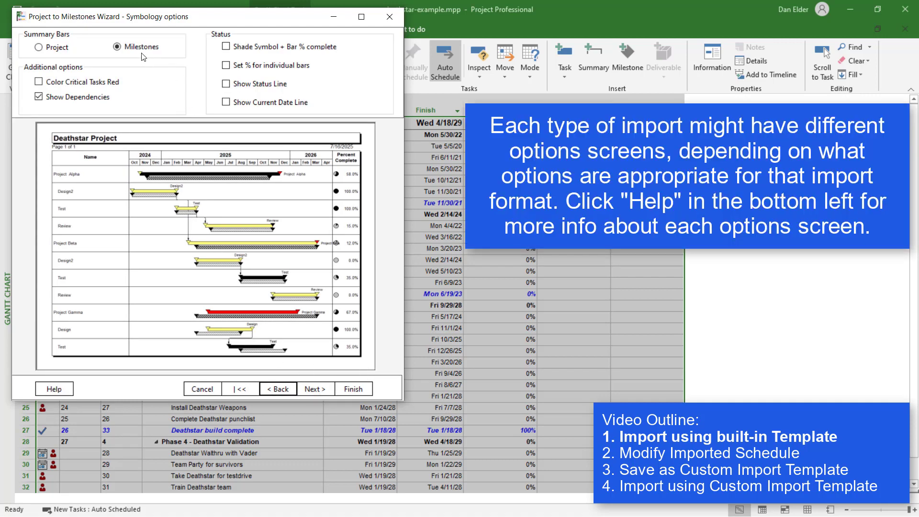
- Accept the Milestones summary bars, the title Deathstar Project and the preset symbol text, continuing to the layout options
mouse_move(57, 51)
mouse_move(137, 46)
click(322, 389)
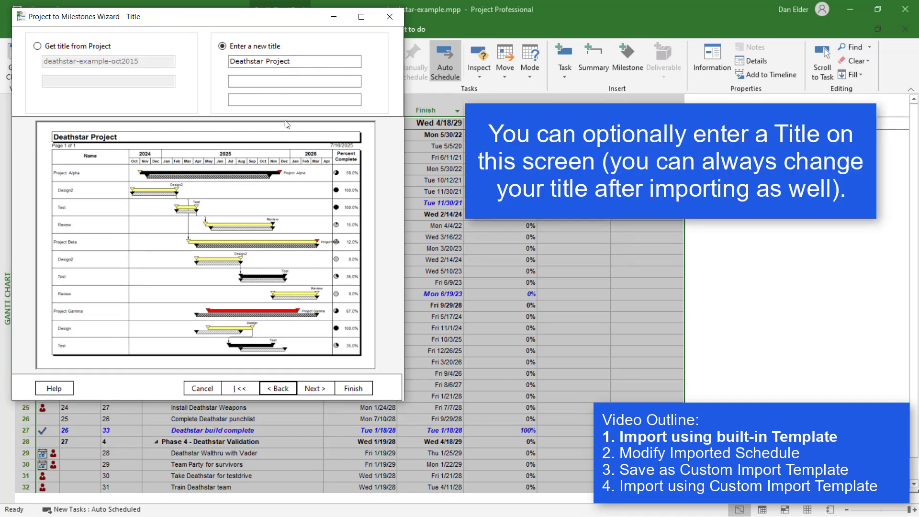
click(314, 388)
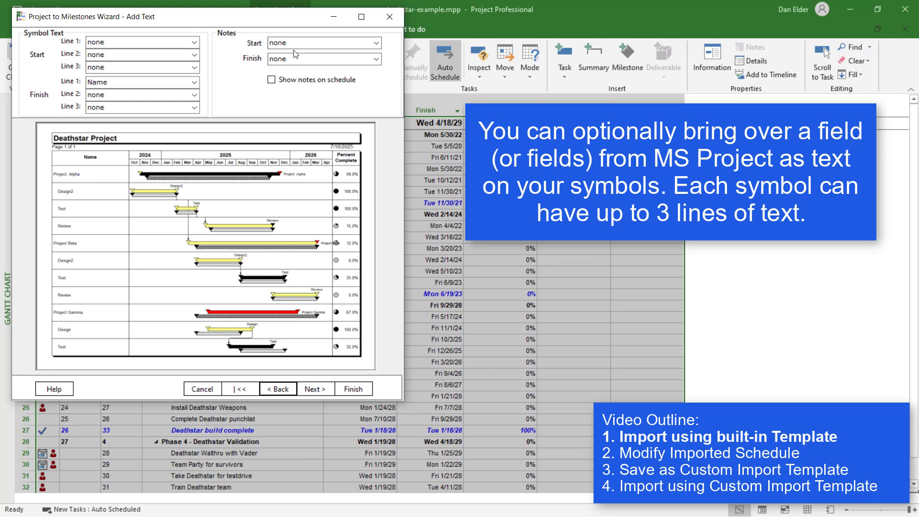
click(324, 390)
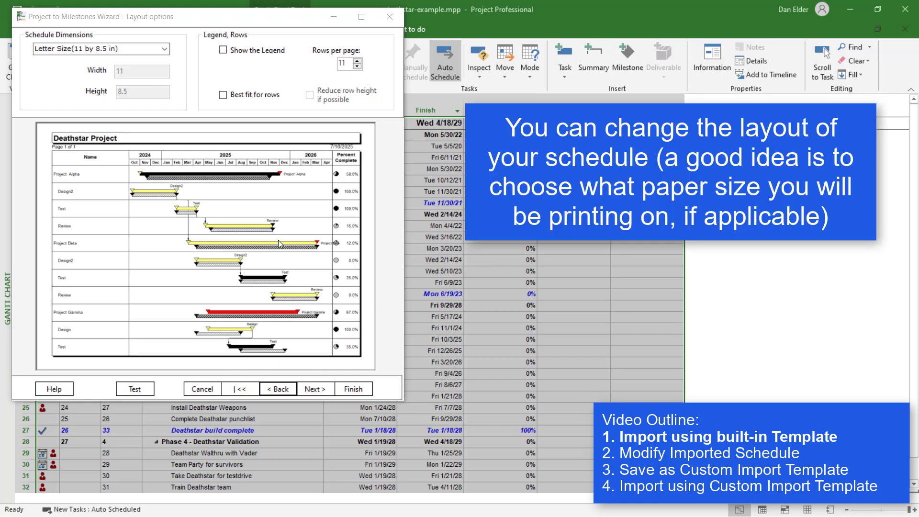
- Set the schedule dimensions to Legal Size (14 by 8.5 in) and finish the import with the preset format options
click(165, 50)
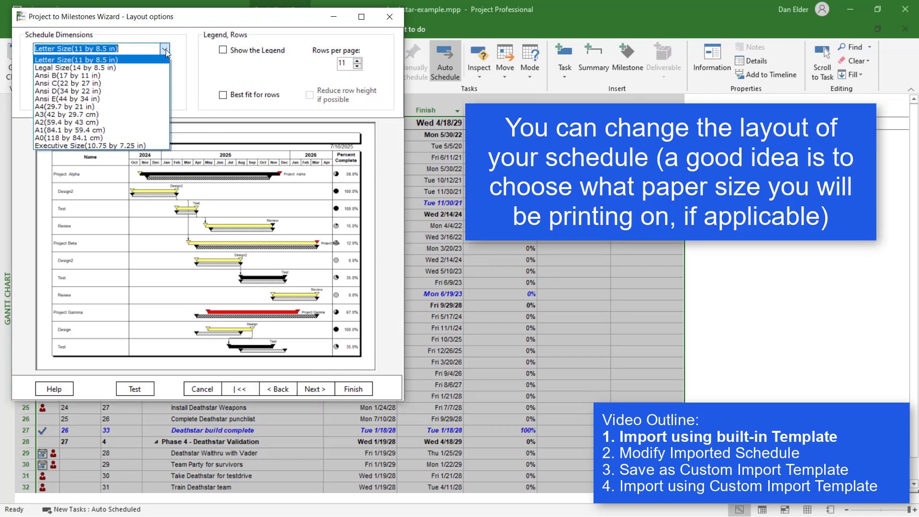
click(138, 67)
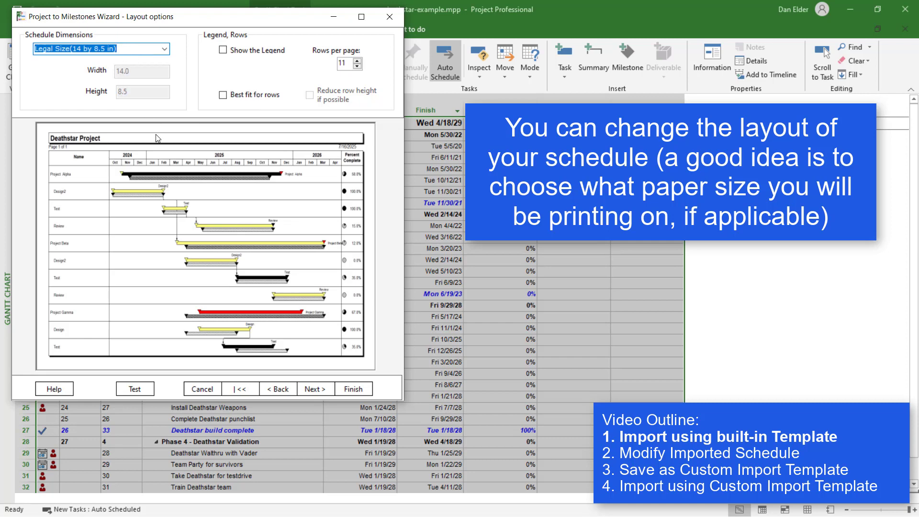
click(320, 389)
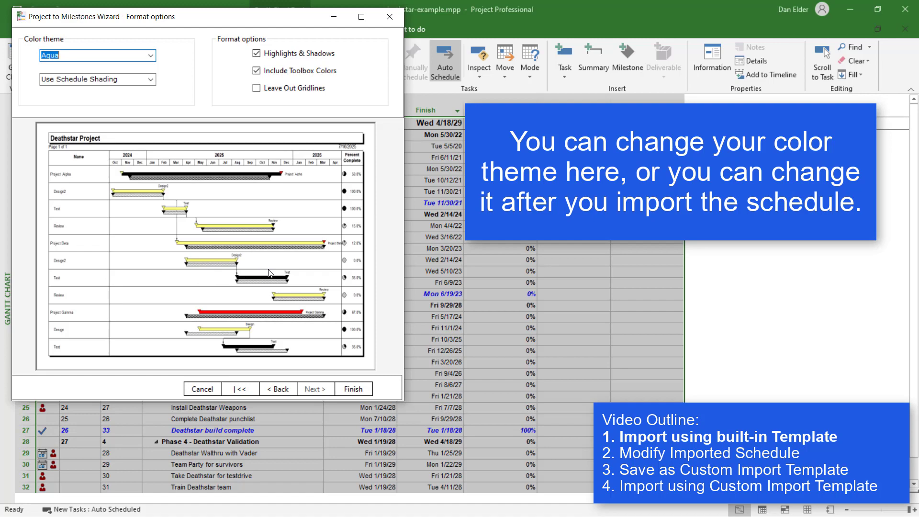
click(356, 389)
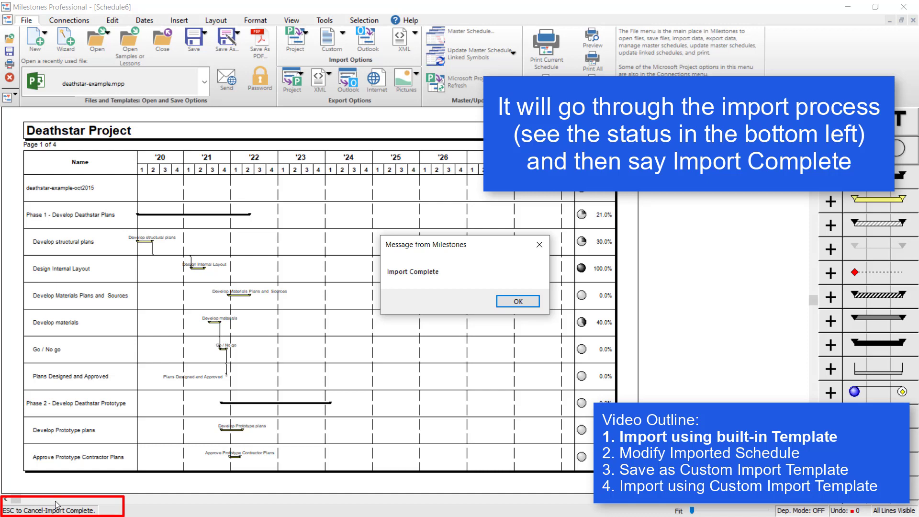
click(524, 302)
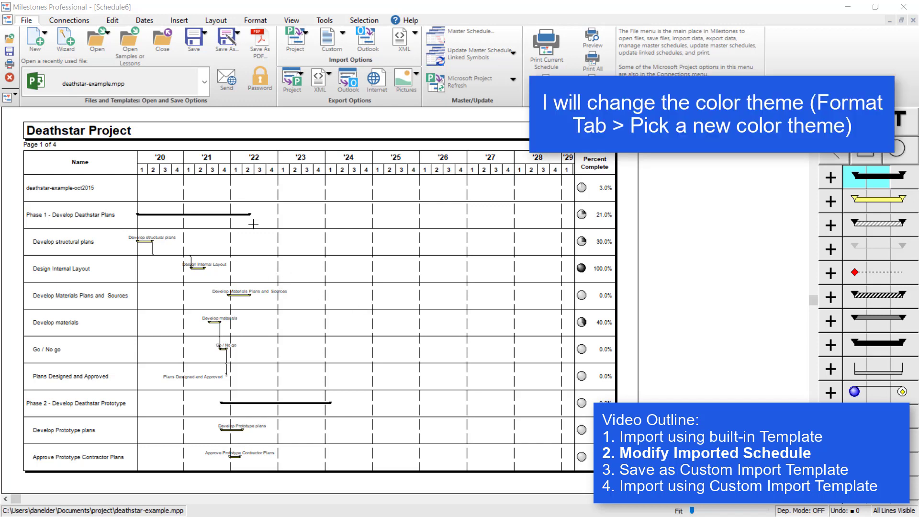
- Apply the Autumn color theme to the imported schedule
click(253, 24)
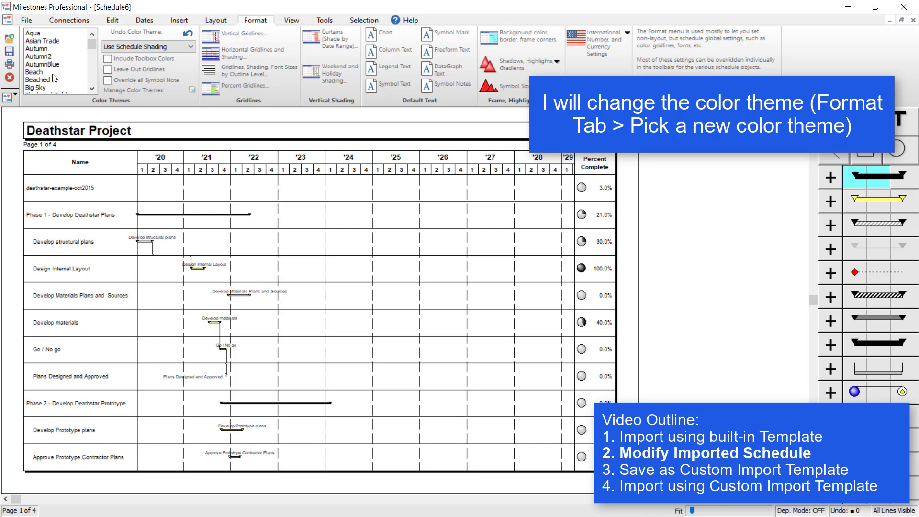
click(56, 49)
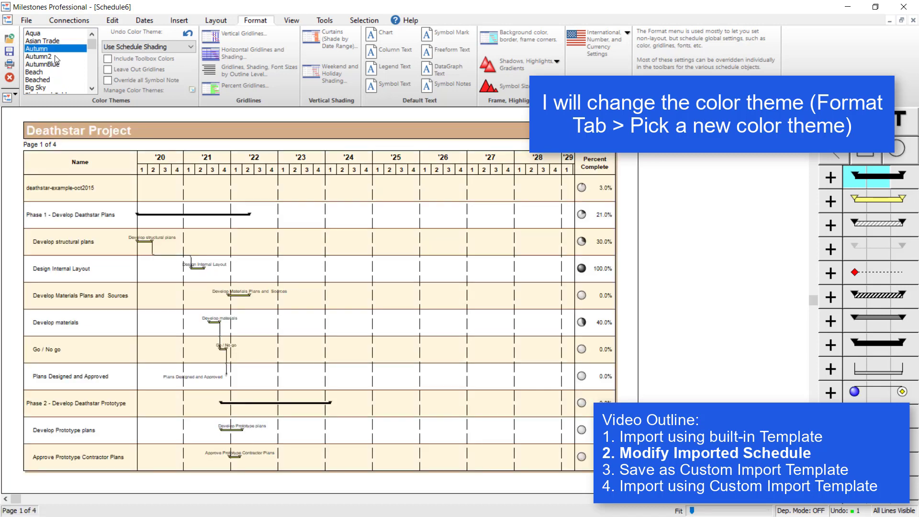
- Try the Big Sky, Blue Bonnet, Blues and Boardroom color themes on the schedule and return to Autumn
scroll(56, 75, down, 1)
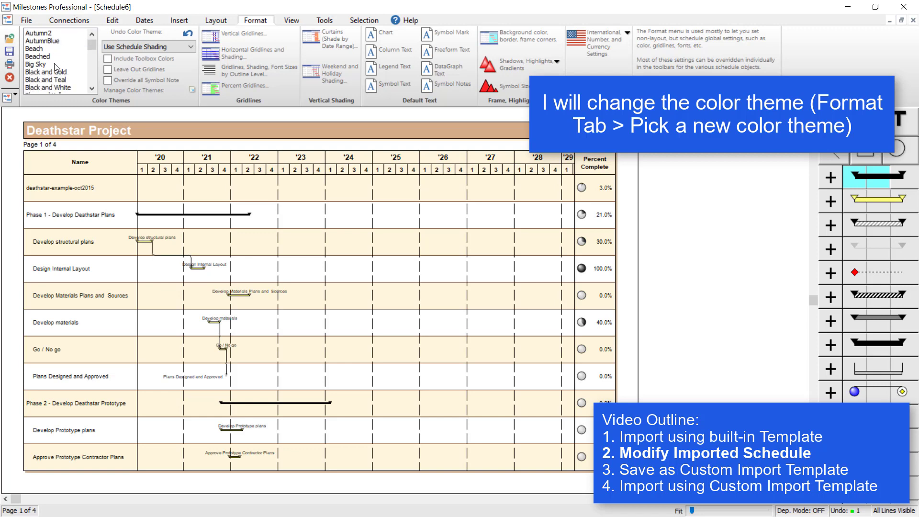
click(54, 63)
scroll(53, 63, down, 1)
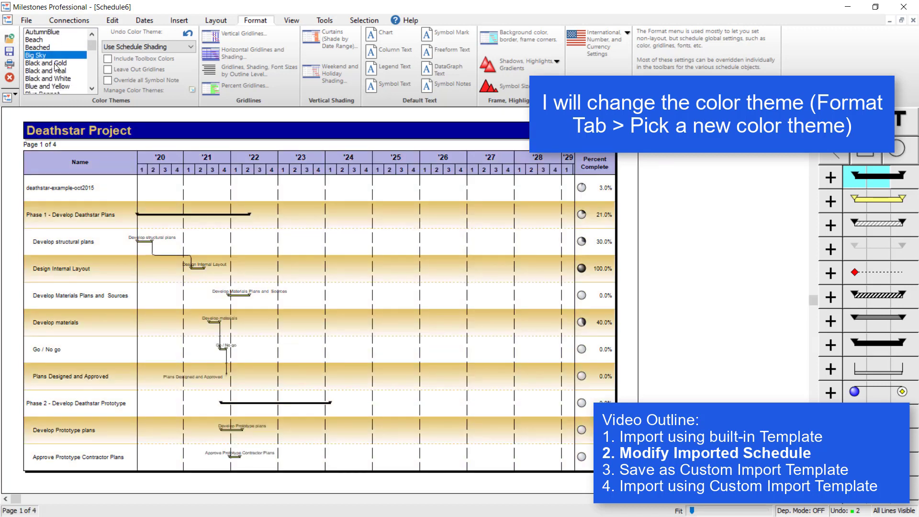
click(53, 80)
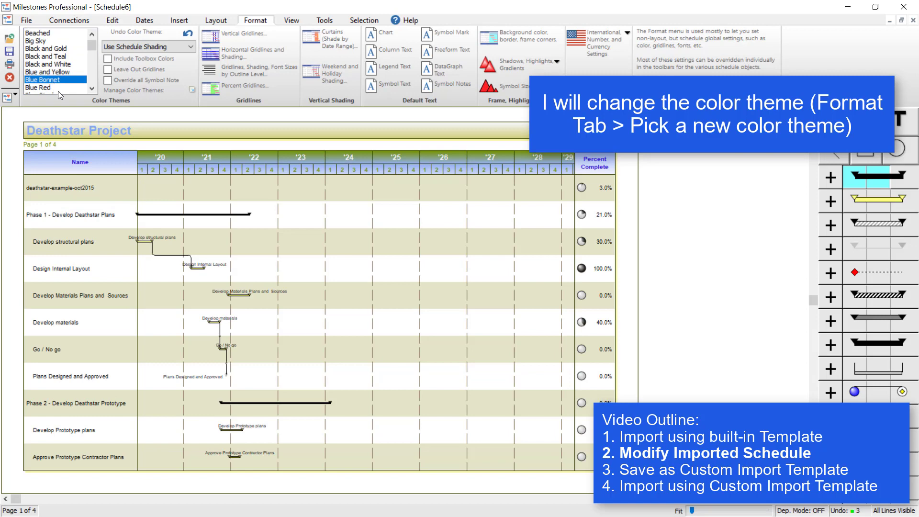
scroll(59, 90, down, 1)
click(58, 81)
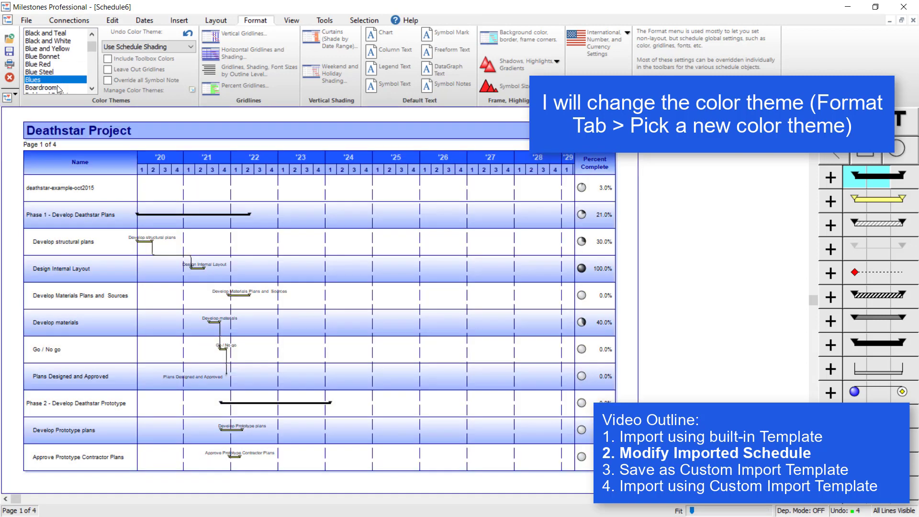
click(56, 88)
scroll(61, 82, up, 3)
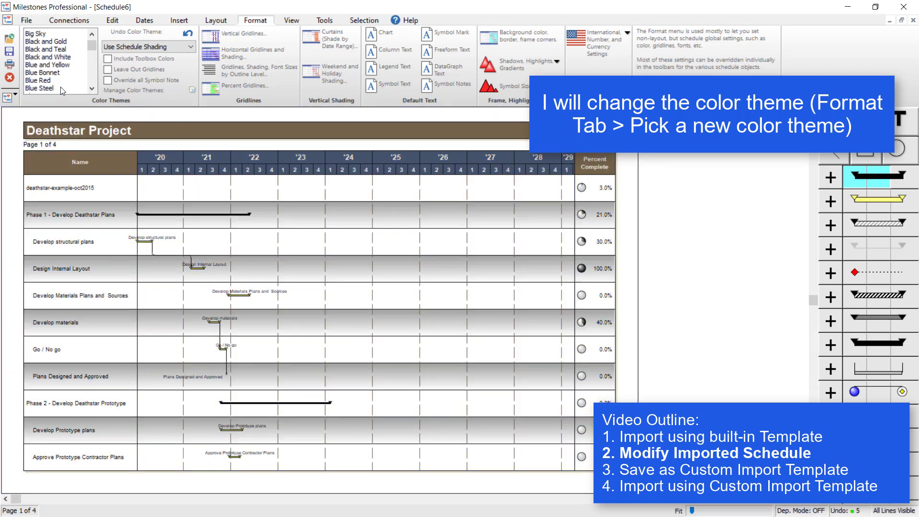
click(52, 50)
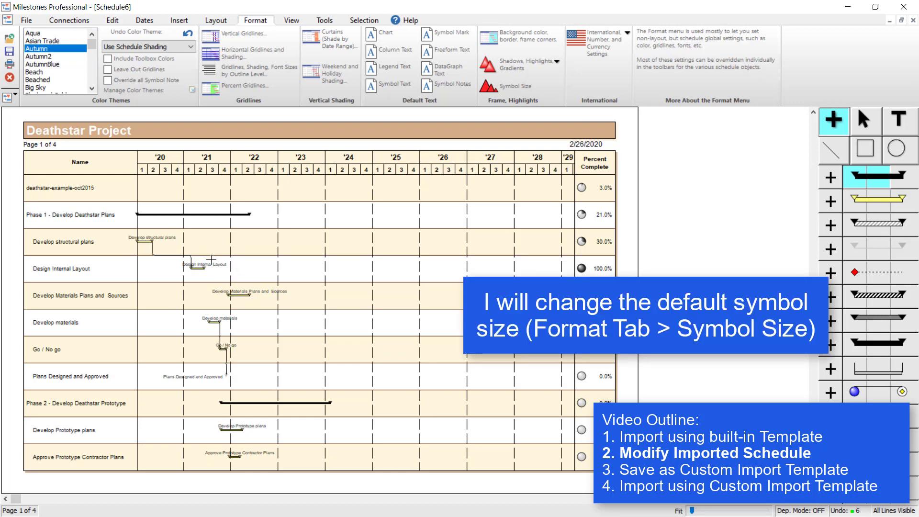
scroll(211, 259, up, 3)
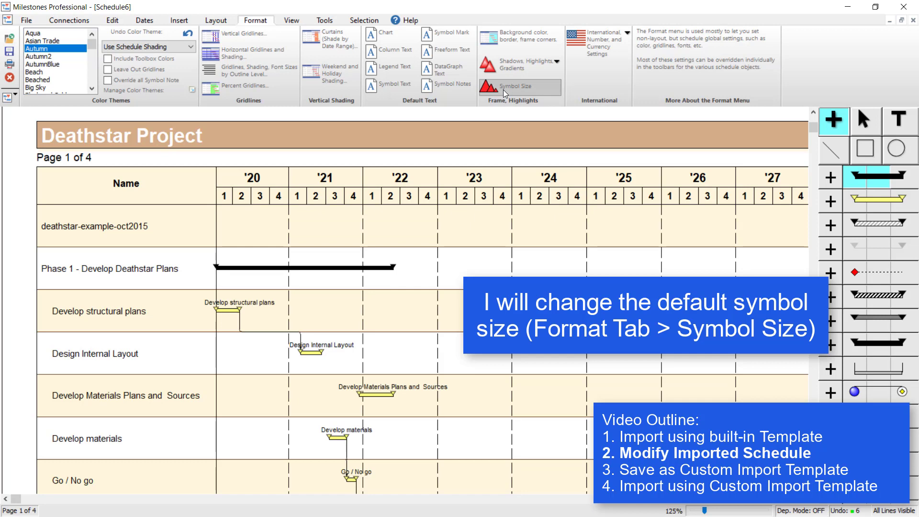
click(544, 90)
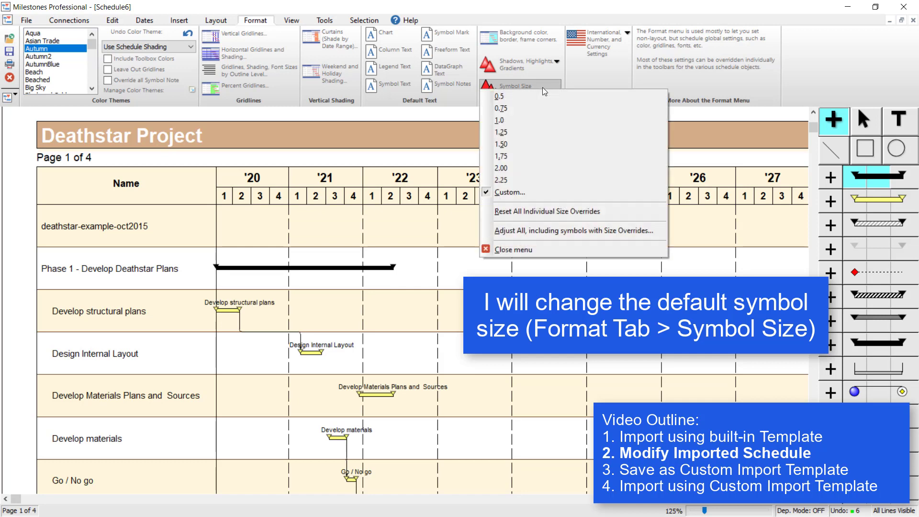
click(522, 194)
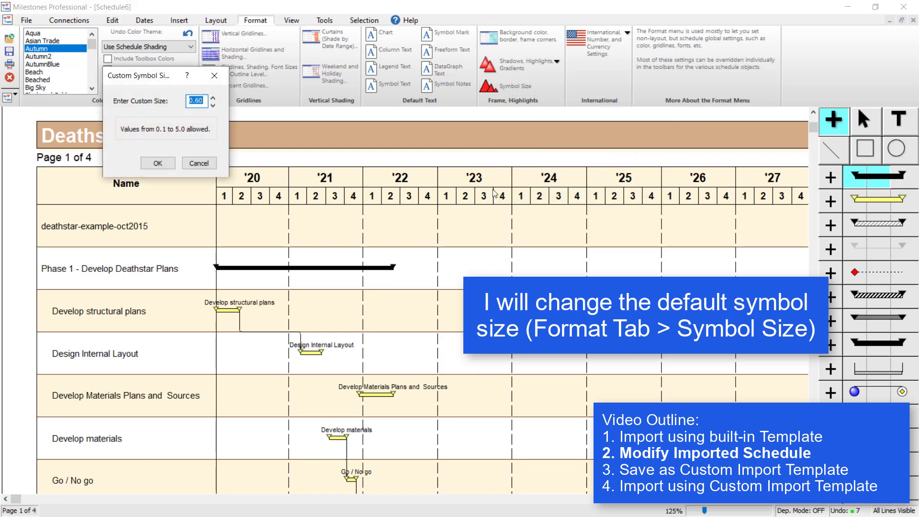
click(191, 164)
- Enlarge the schedule's default symbol size, trying 0.75 and settling on 1.0
click(524, 88)
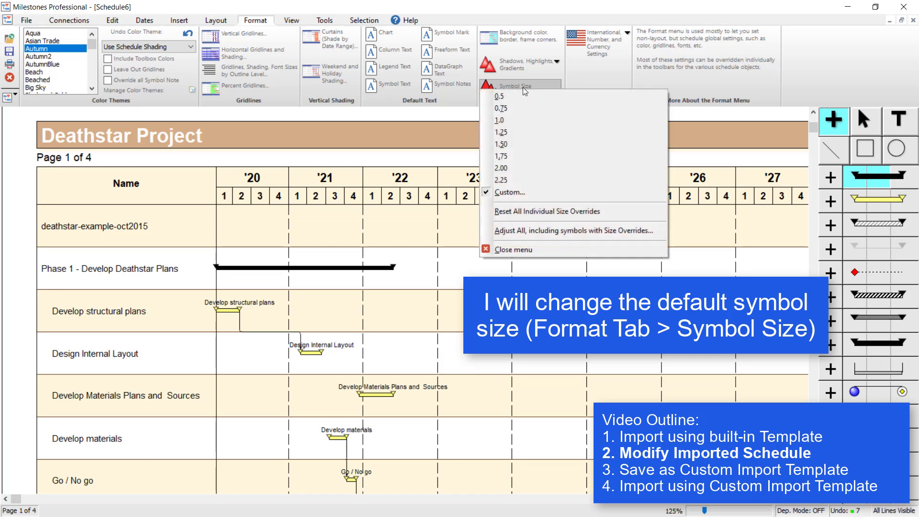
click(518, 113)
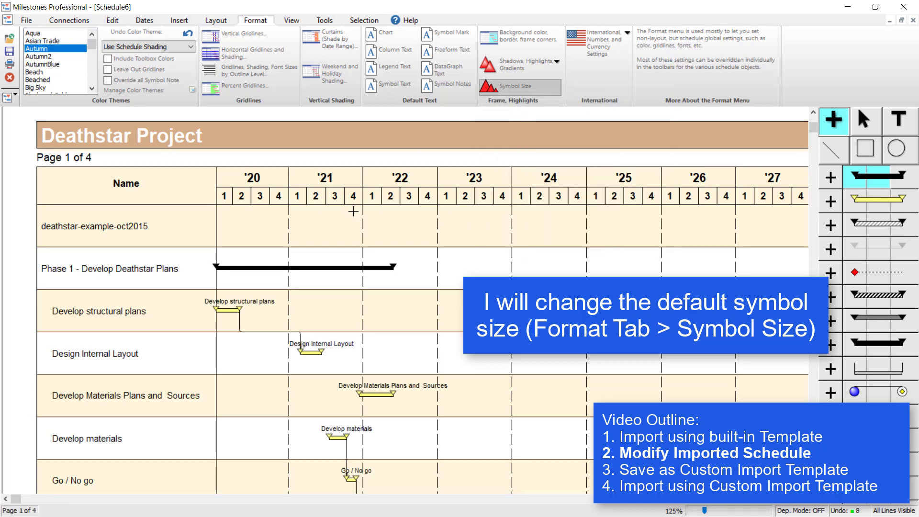
click(516, 87)
click(513, 126)
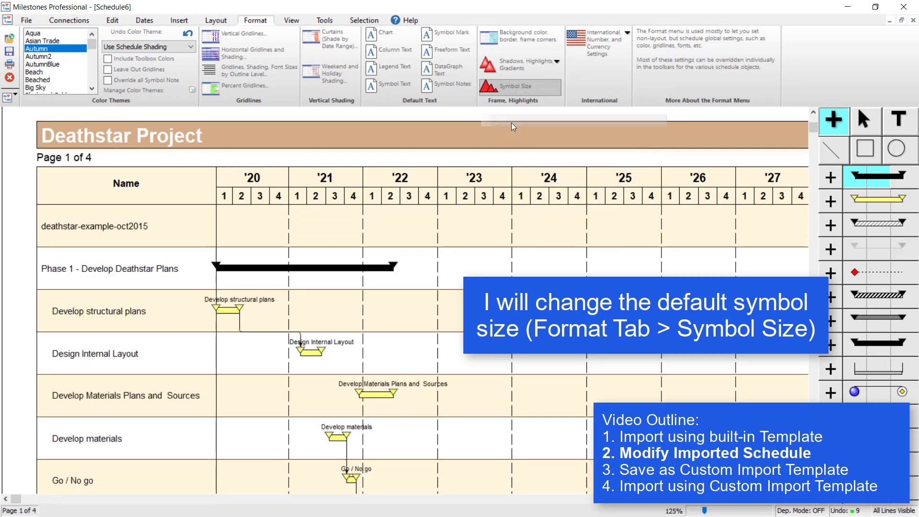
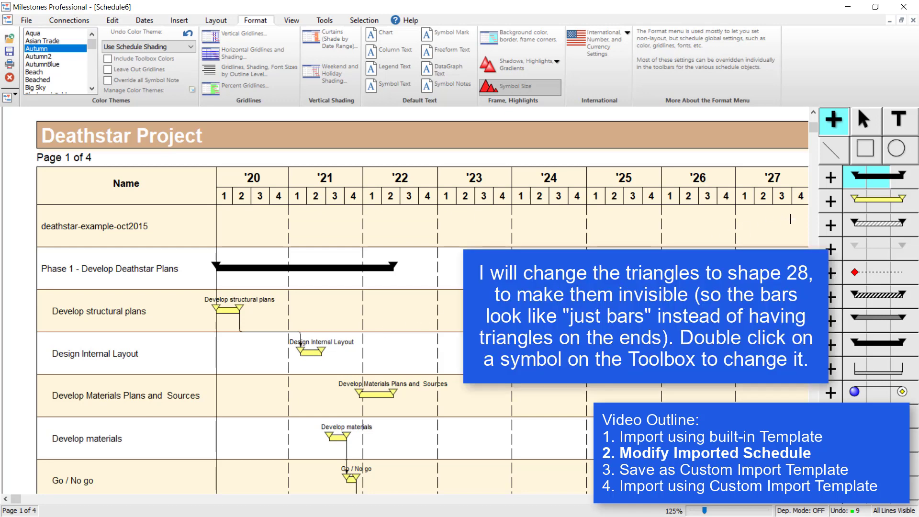
- Change the start symbol of the yellow task bar in the toolbox to standard shape 28
double_click(857, 203)
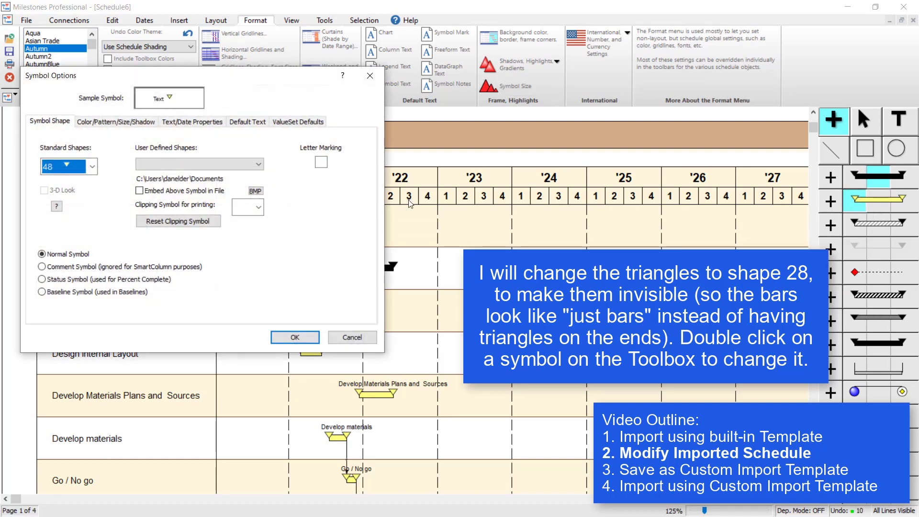
click(92, 166)
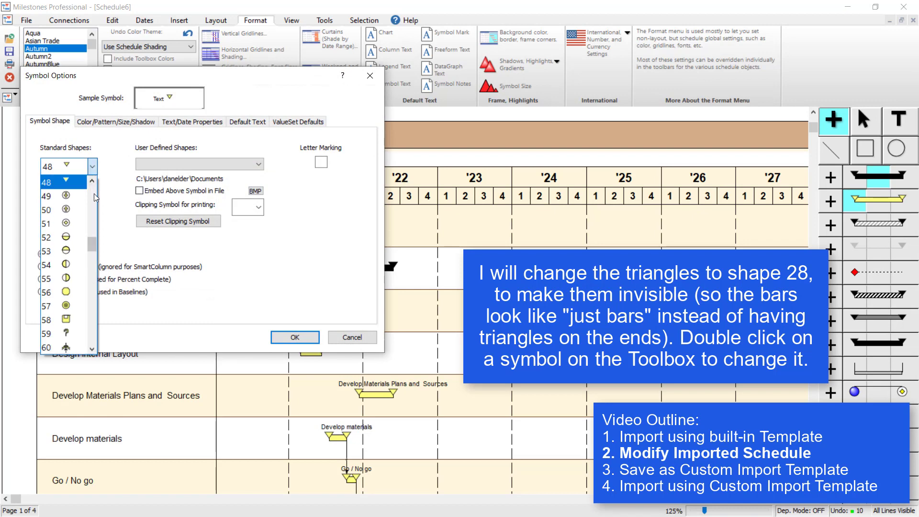
scroll(94, 193, up, 8)
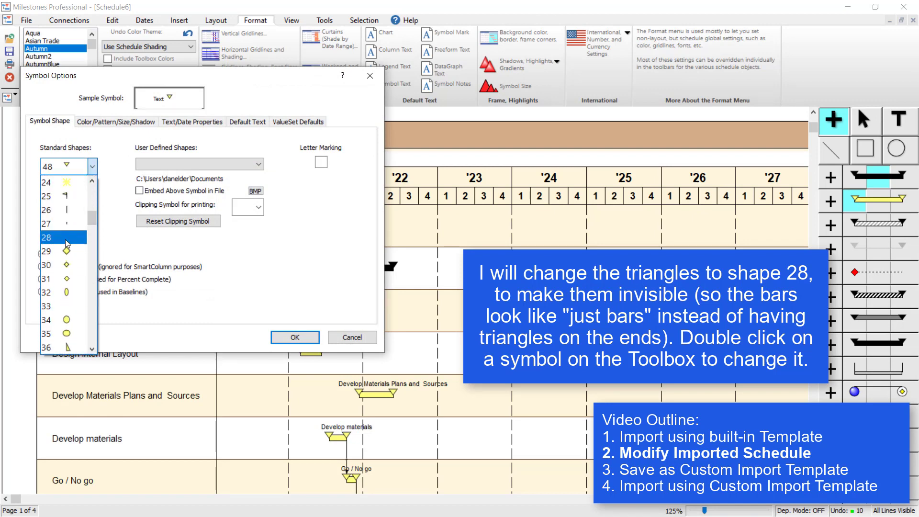
click(65, 238)
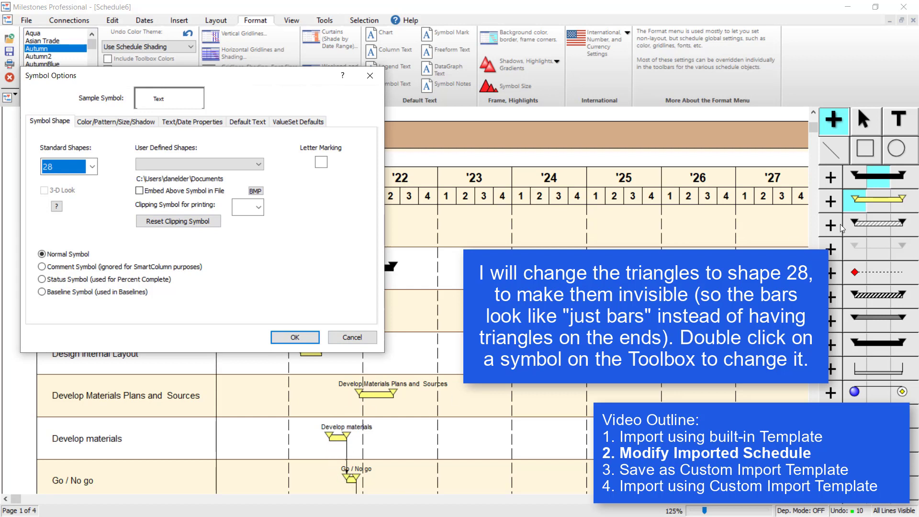
click(286, 339)
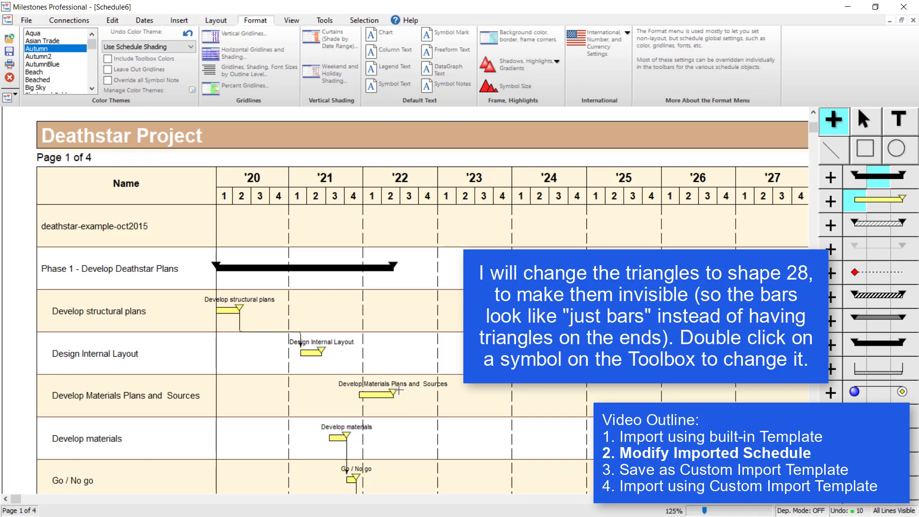
- Set the yellow toolbox bar's end symbol to standard shape 28
double_click(903, 203)
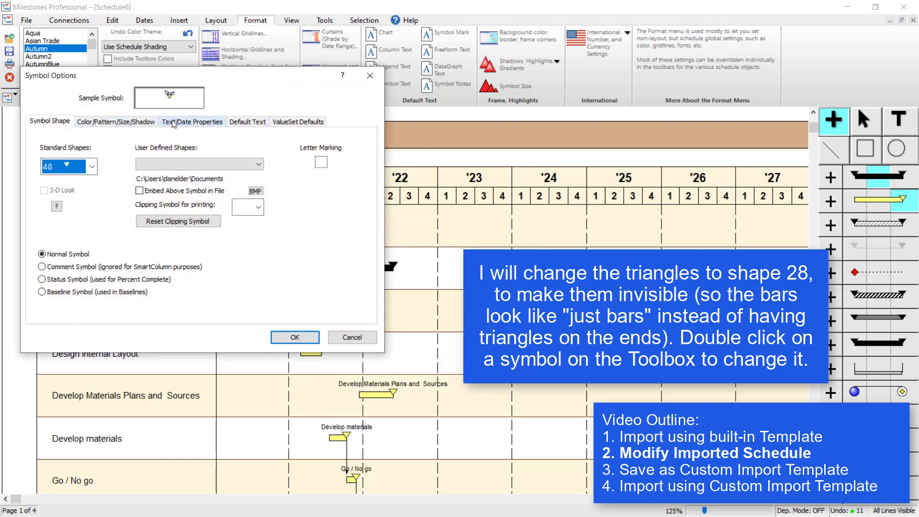
click(92, 166)
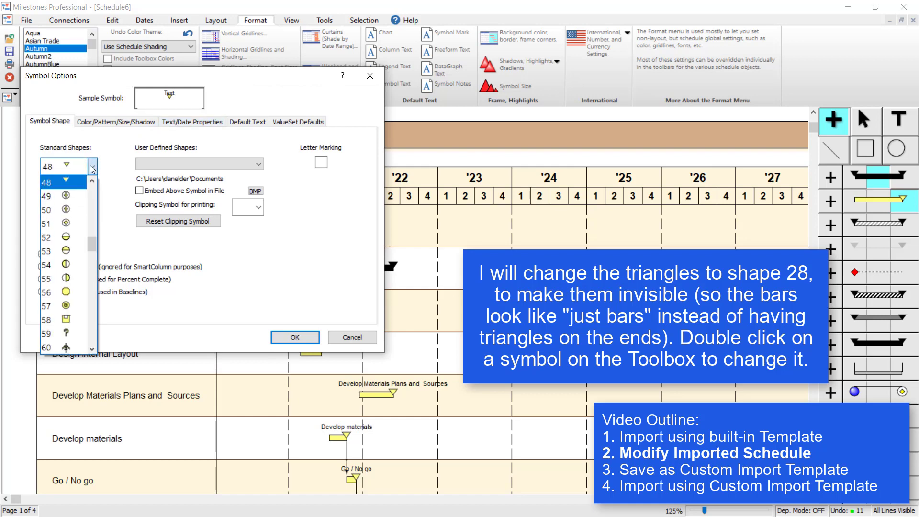
scroll(94, 197, up, 8)
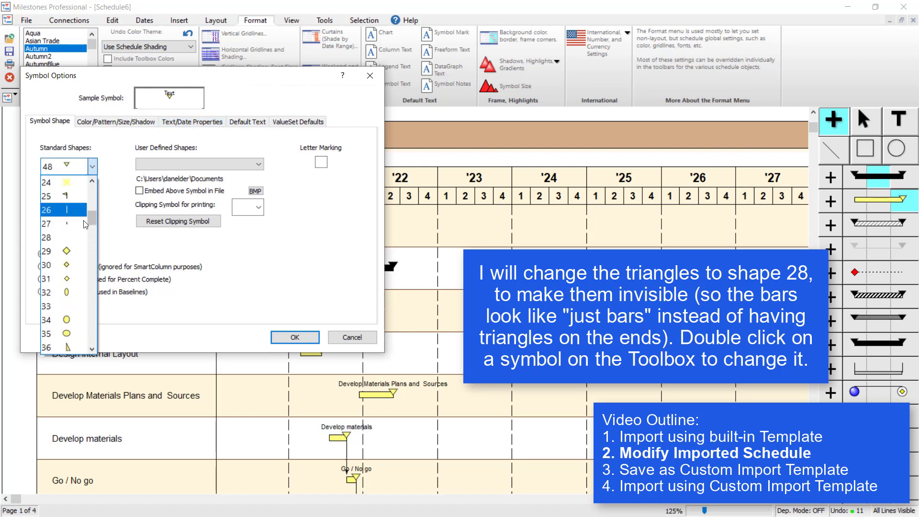
click(76, 234)
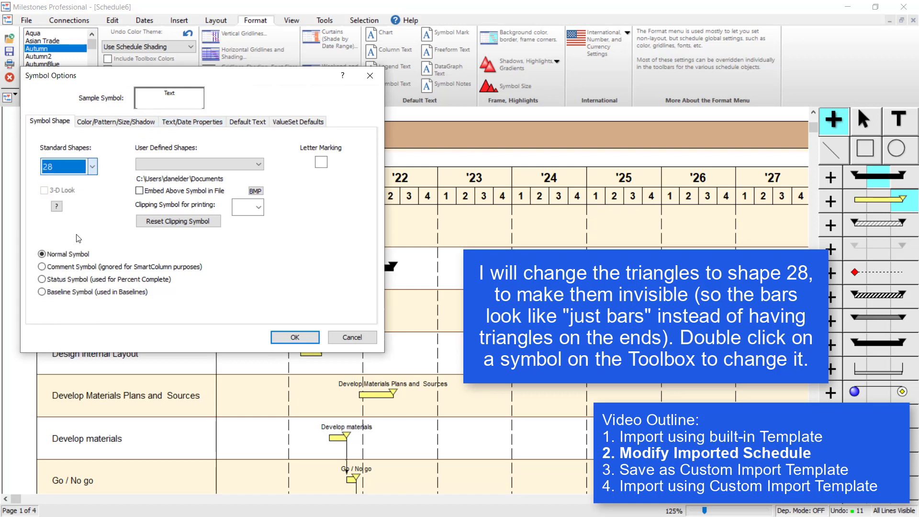
- Set the end symbol's text placement to Middle and Right and apply the symbol options
click(181, 122)
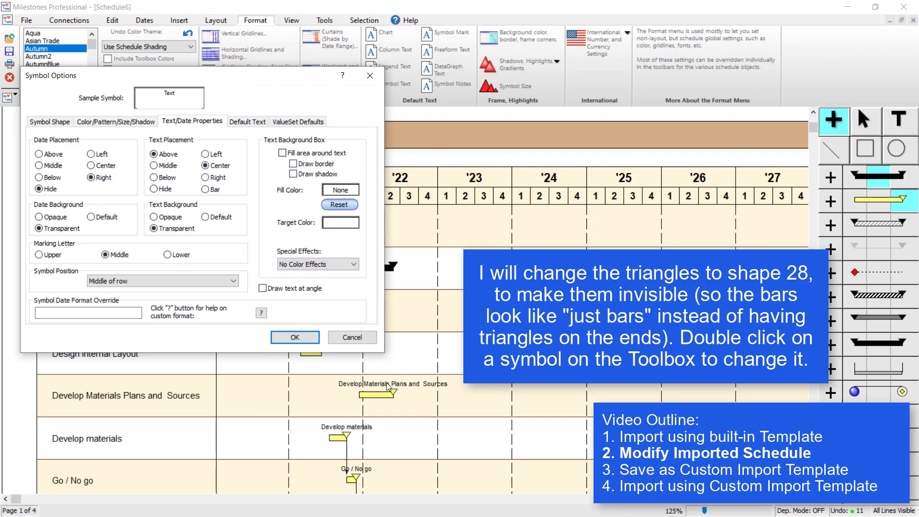
click(205, 177)
click(168, 168)
click(295, 338)
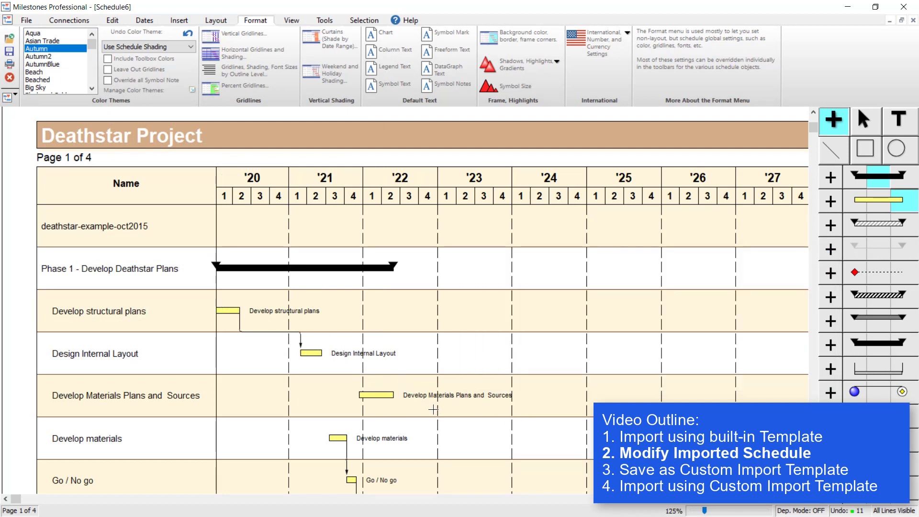
- Set the schedule's rows per page to 20 and apply the page size settings
scroll(317, 361, down, 1)
scroll(317, 360, down, 1)
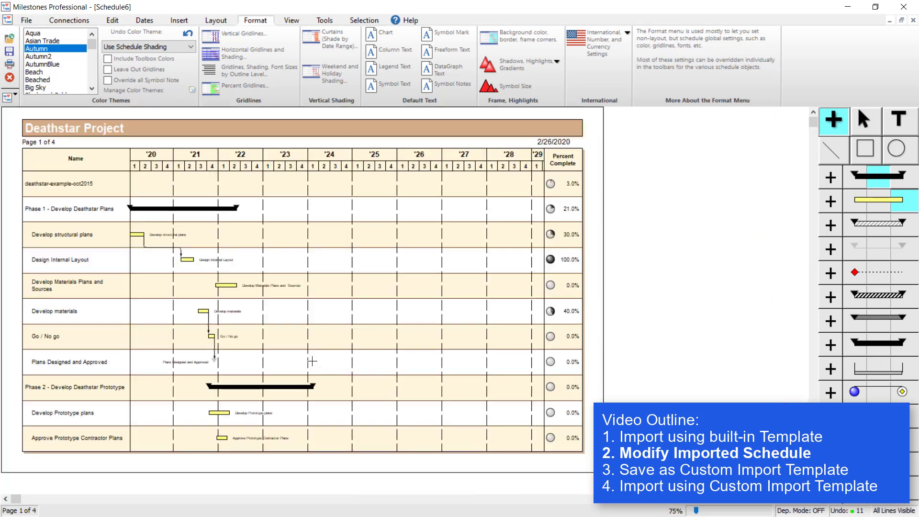
scroll(220, 348, down, 2)
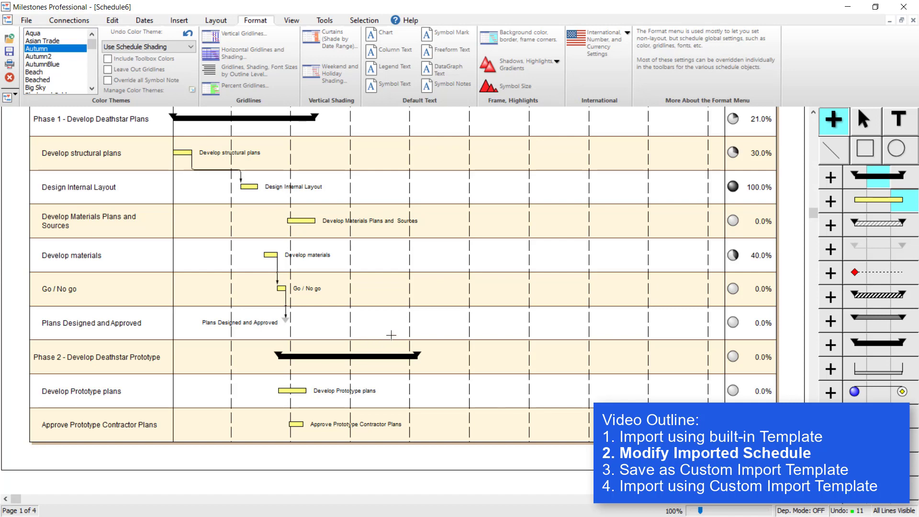
scroll(391, 333, up, 5)
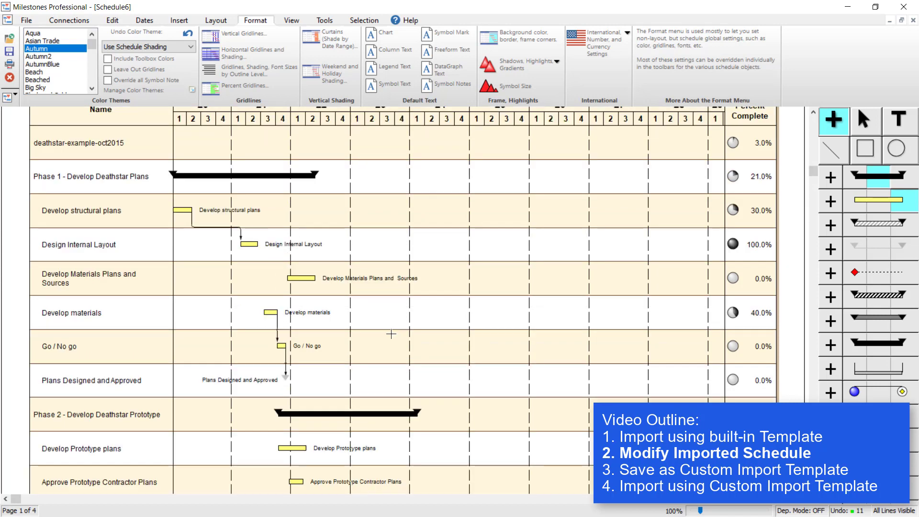
ctrl+scroll(391, 333, down, 1)
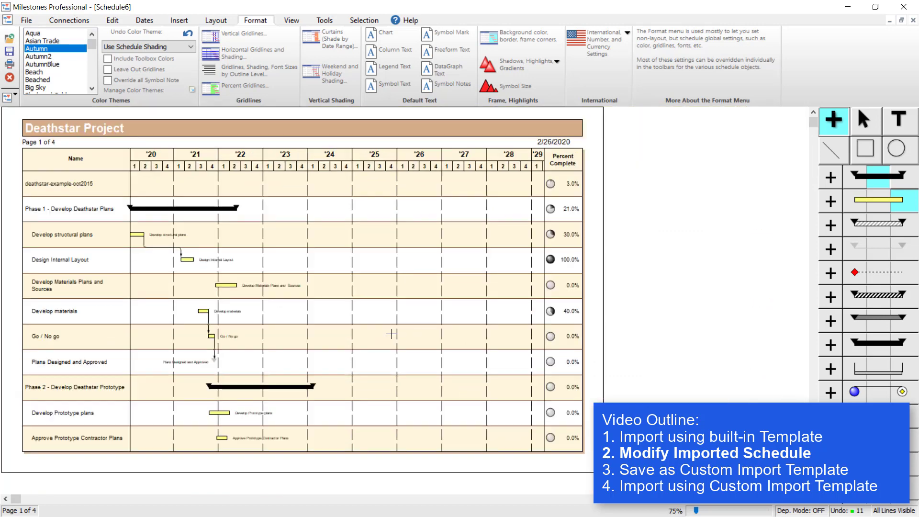
click(214, 20)
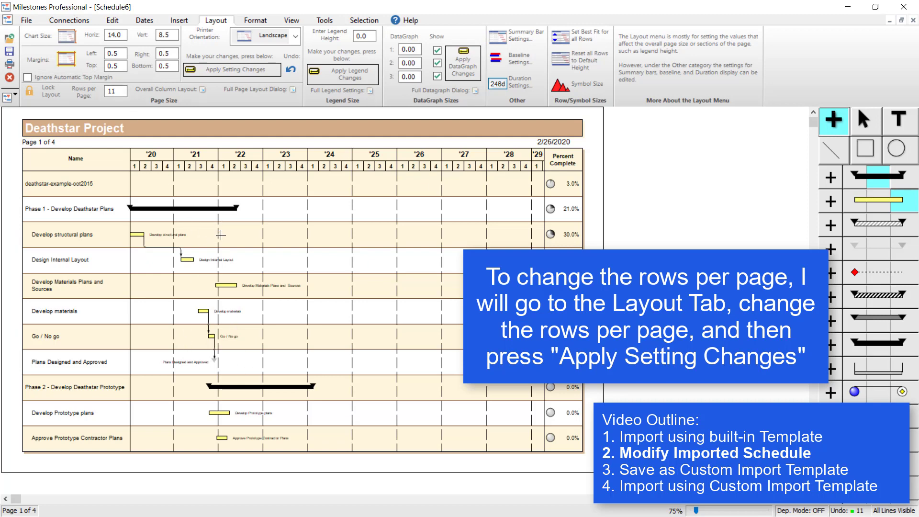
double_click(114, 90)
text(20)
click(202, 69)
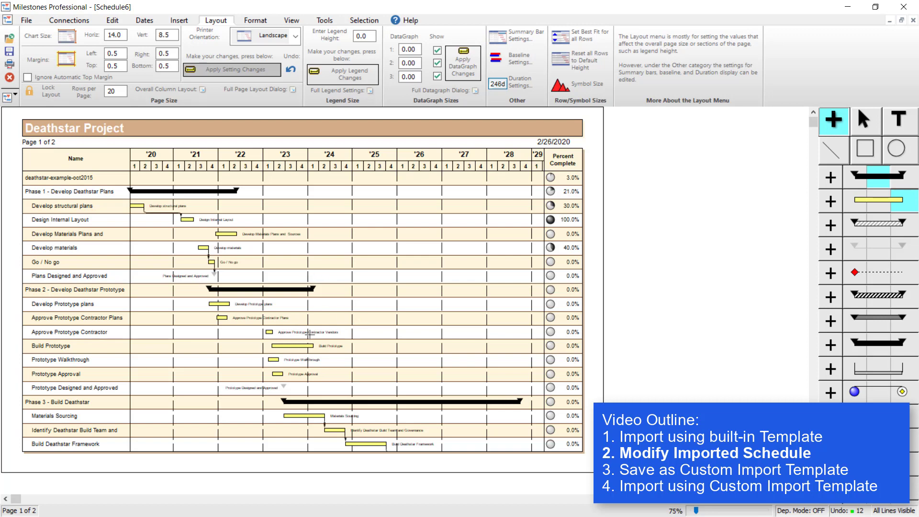
- Save the schedule as a regular chart file named Deathstar Project.mlh in Documents
scroll(258, 318, up, 1)
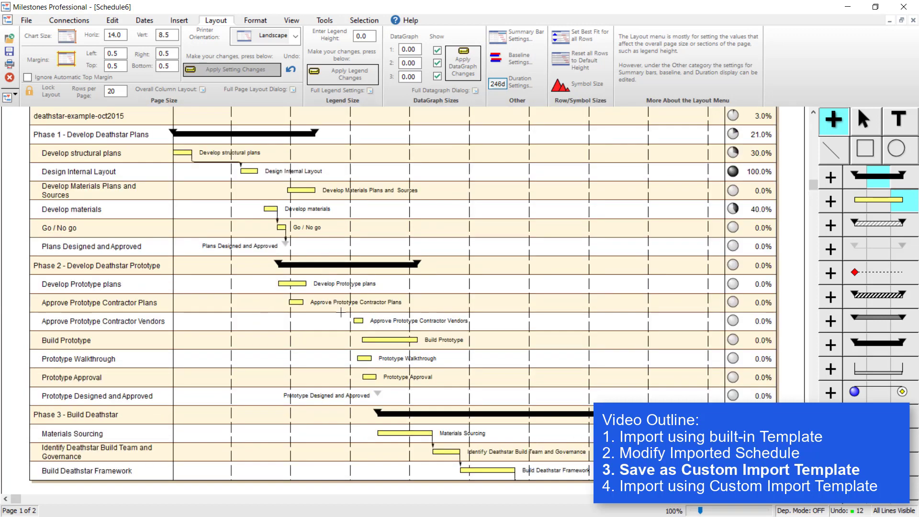
scroll(330, 315, up, 3)
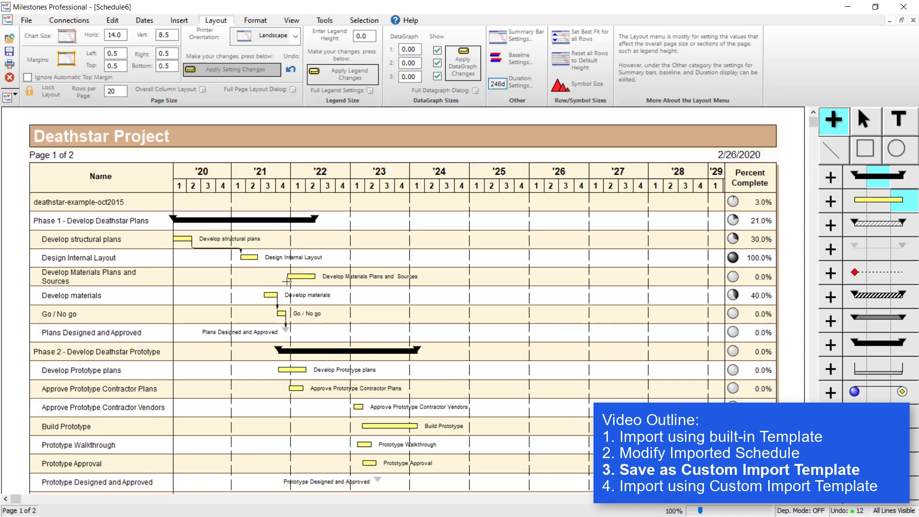
click(32, 22)
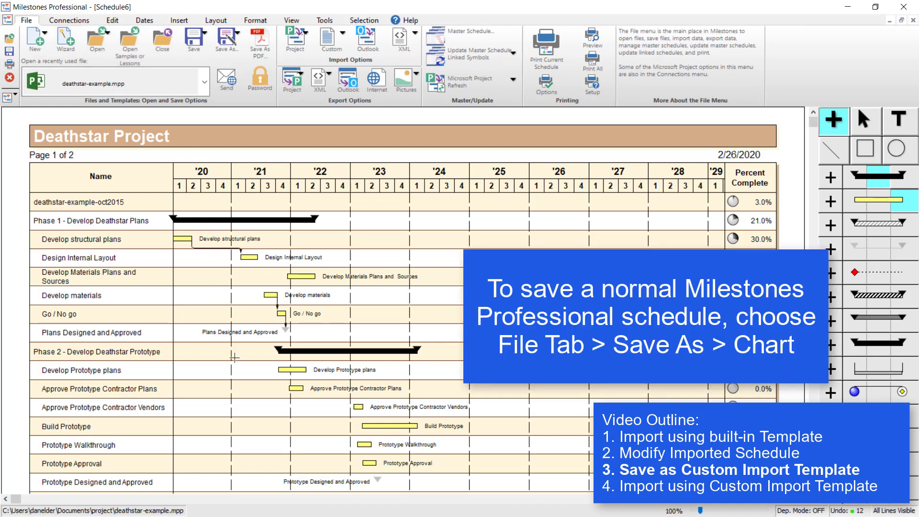
click(230, 39)
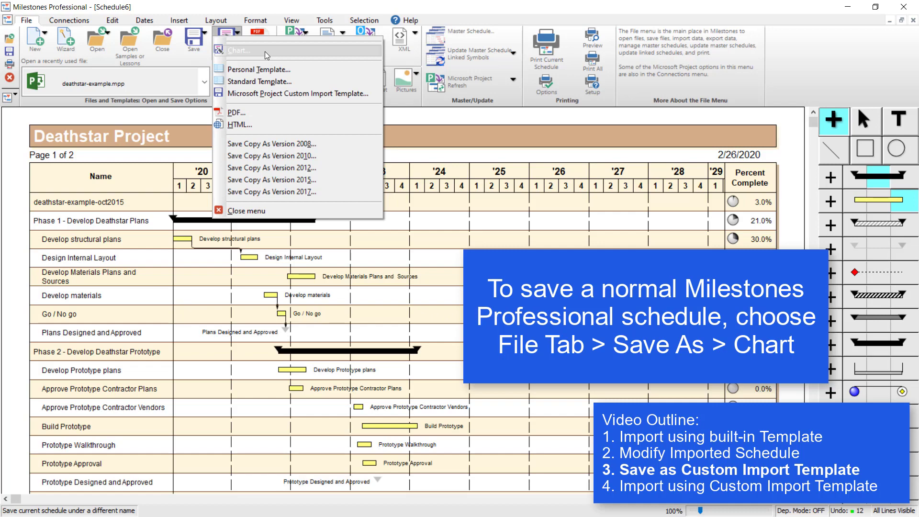
click(265, 50)
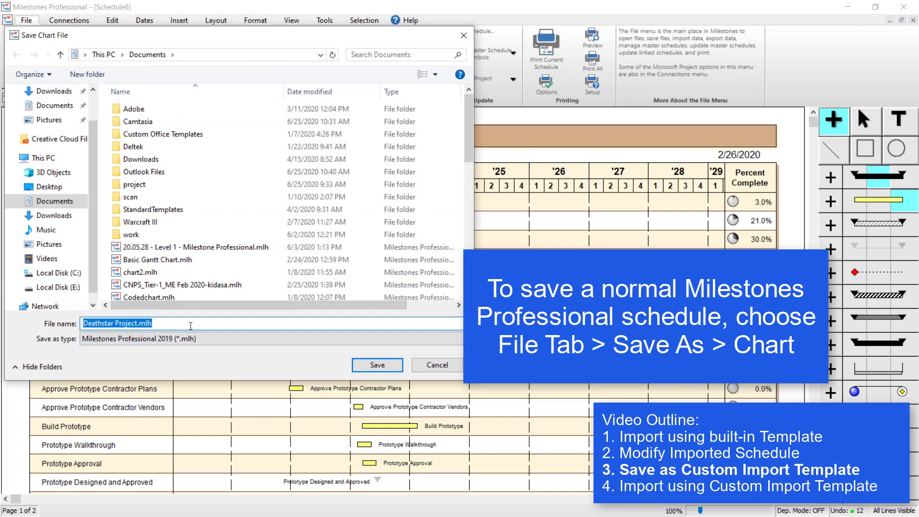
click(384, 365)
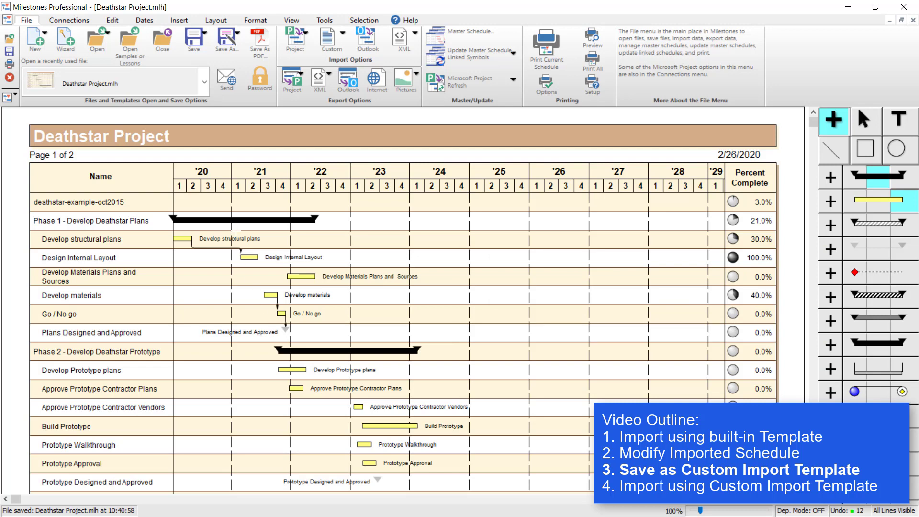
- Start saving the schedule as a Microsoft Project Custom Import Template with the description "Deathstar Template"
click(234, 42)
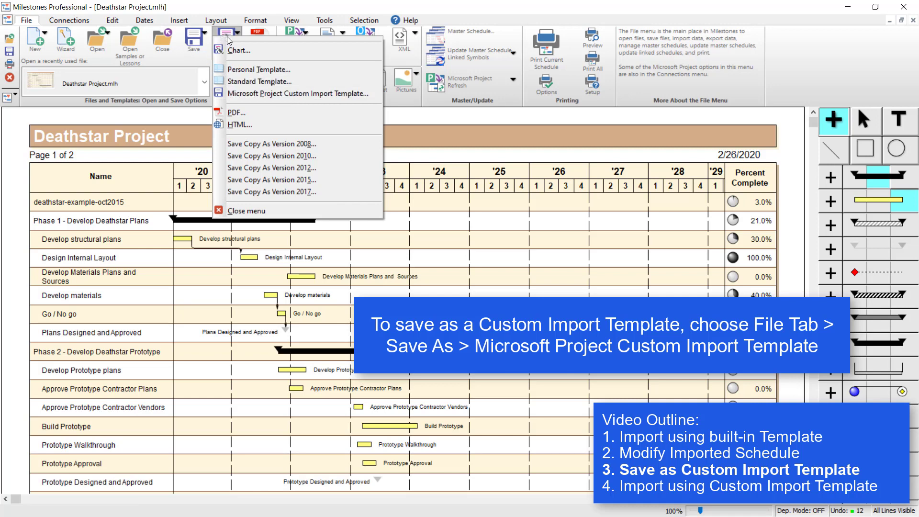
click(319, 97)
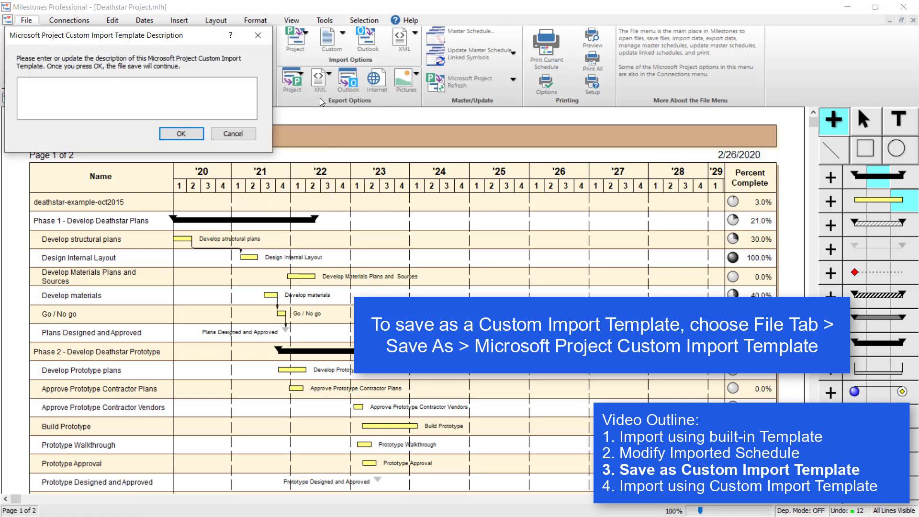
click(136, 85)
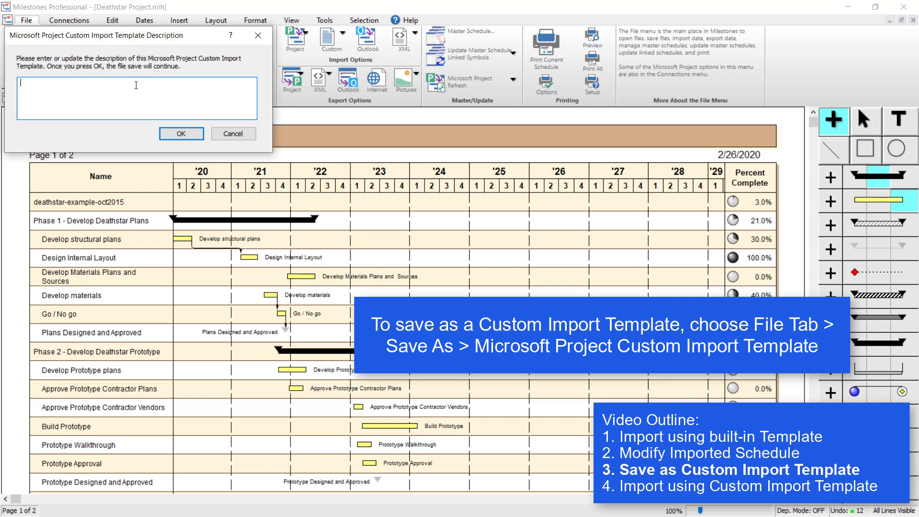
text(Deathstar Tem)
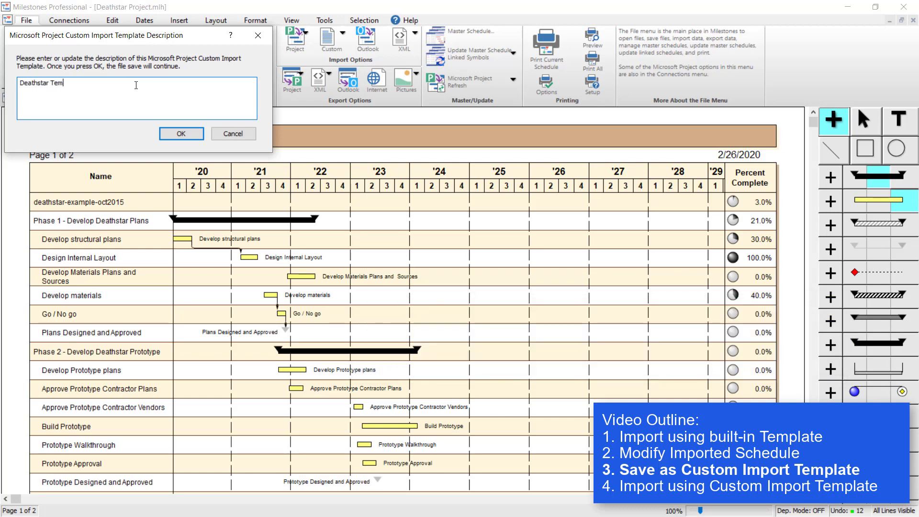
text(plate)
click(182, 133)
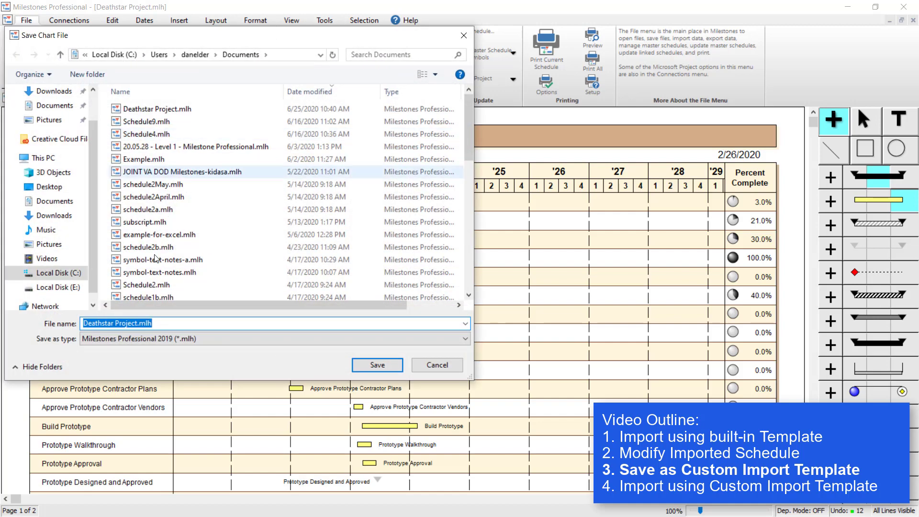
- Name the template file Deathstar Project-template.mlh and save it in Documents
click(164, 326)
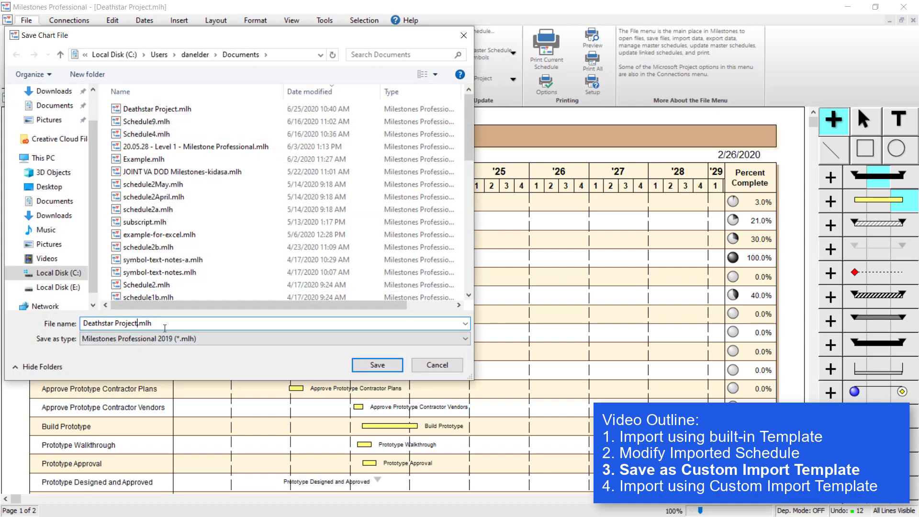
text(-template)
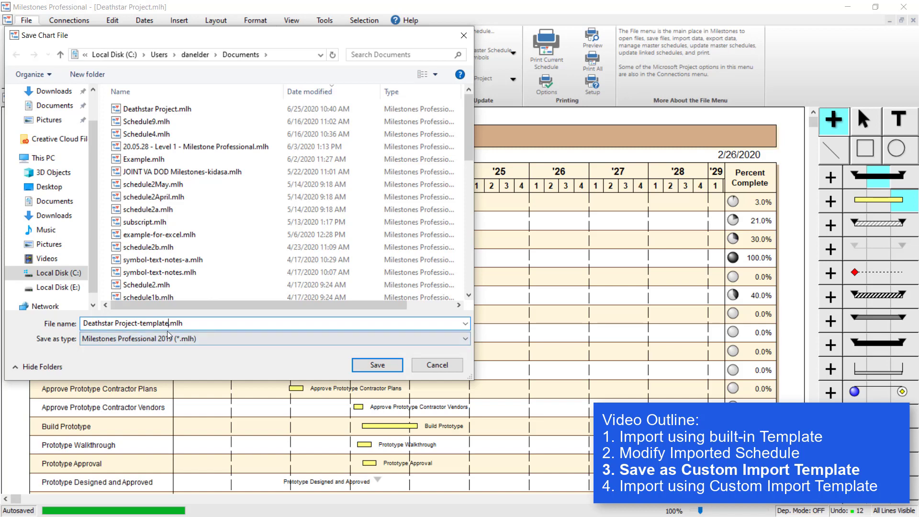
click(365, 369)
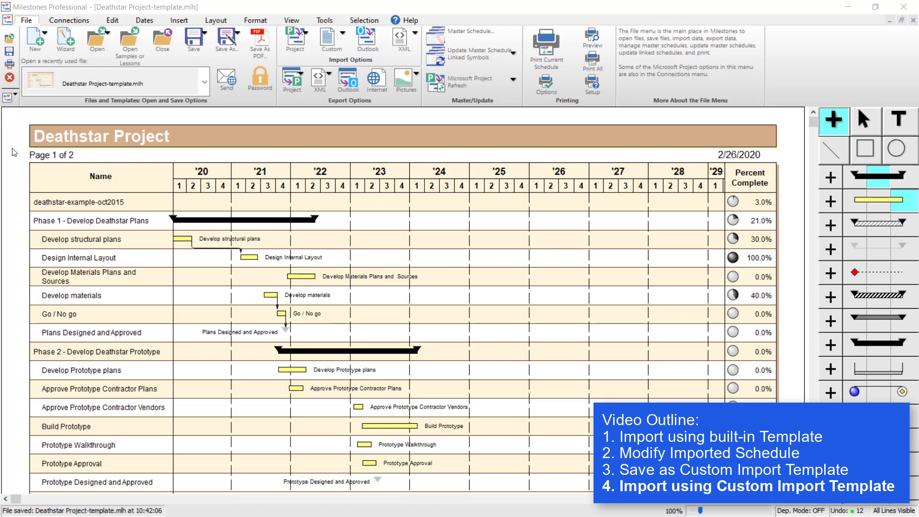
- Start creating a report from Microsoft Project using the file small-project.mpp
click(85, 22)
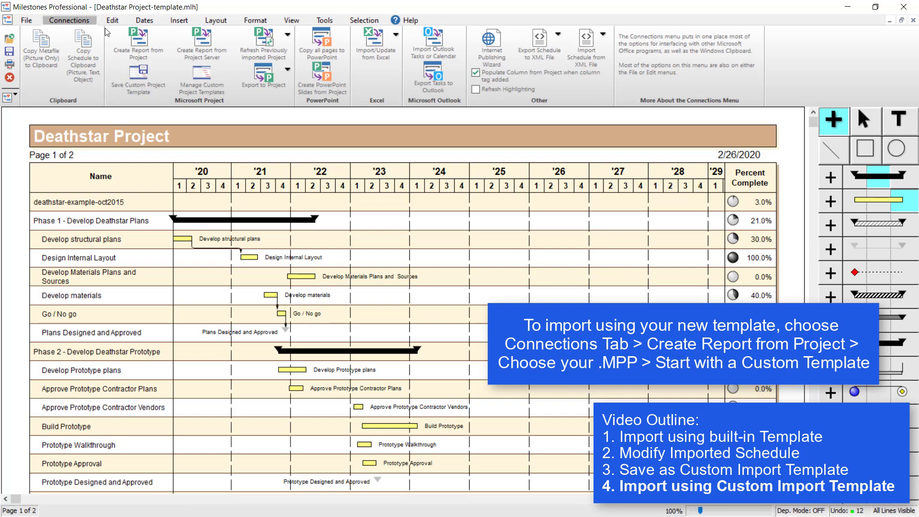
click(133, 39)
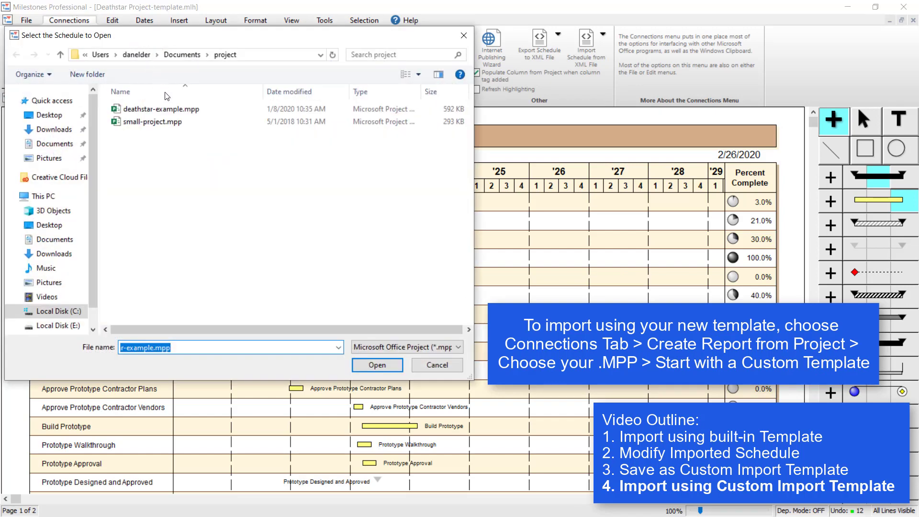
click(173, 126)
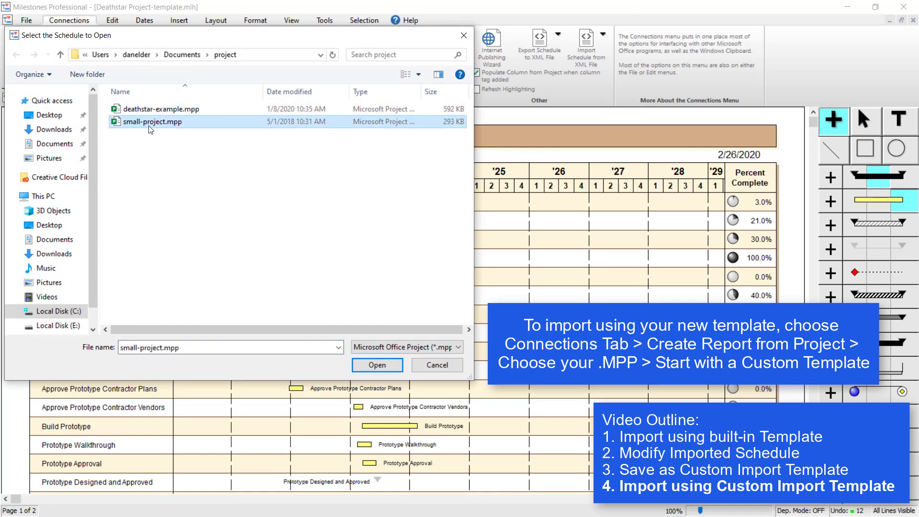
click(387, 369)
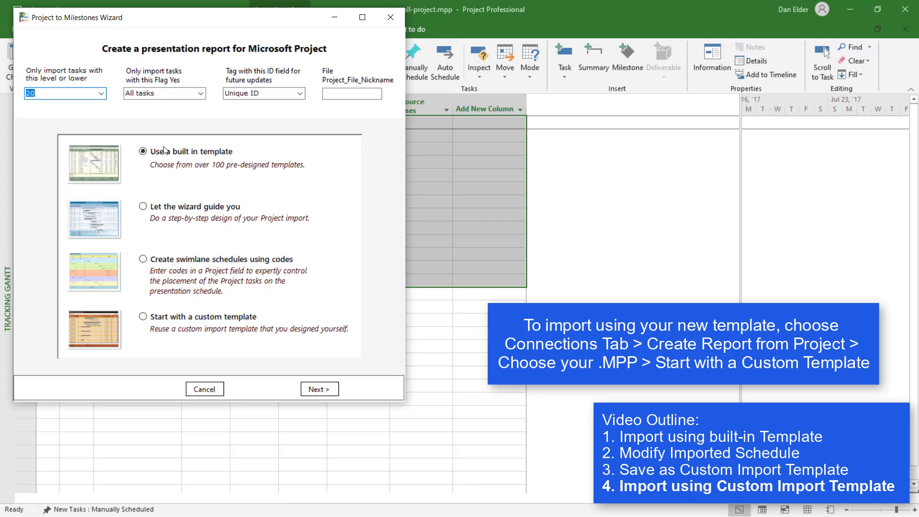
- Base the report on a custom template, keeping Deathstar Project-template.mlh as the chosen template
click(209, 319)
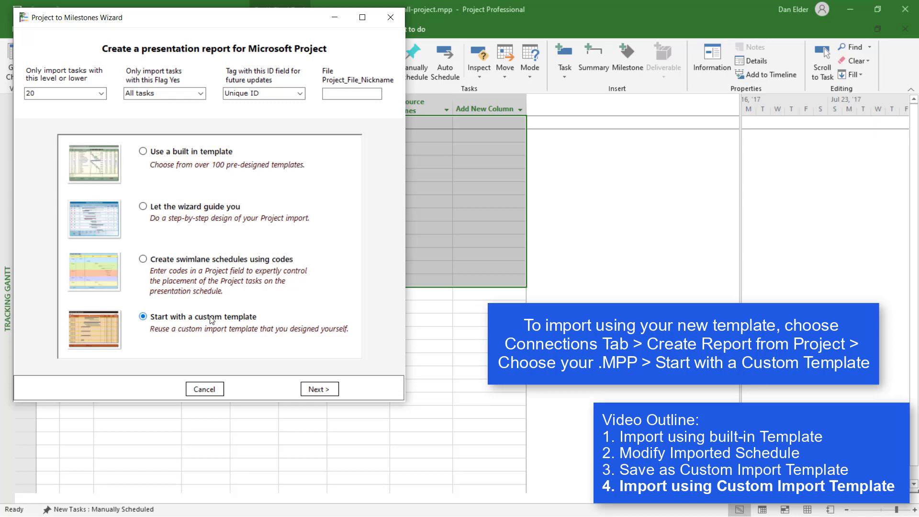
click(316, 389)
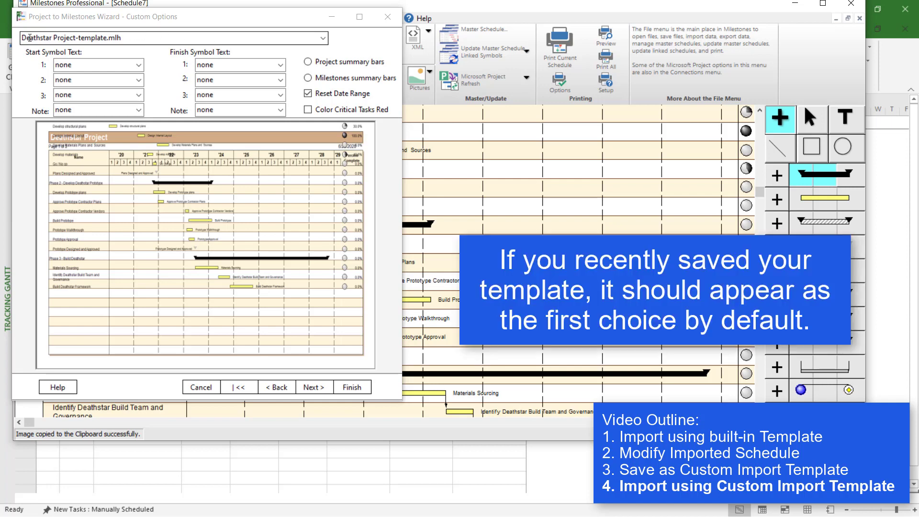
click(323, 38)
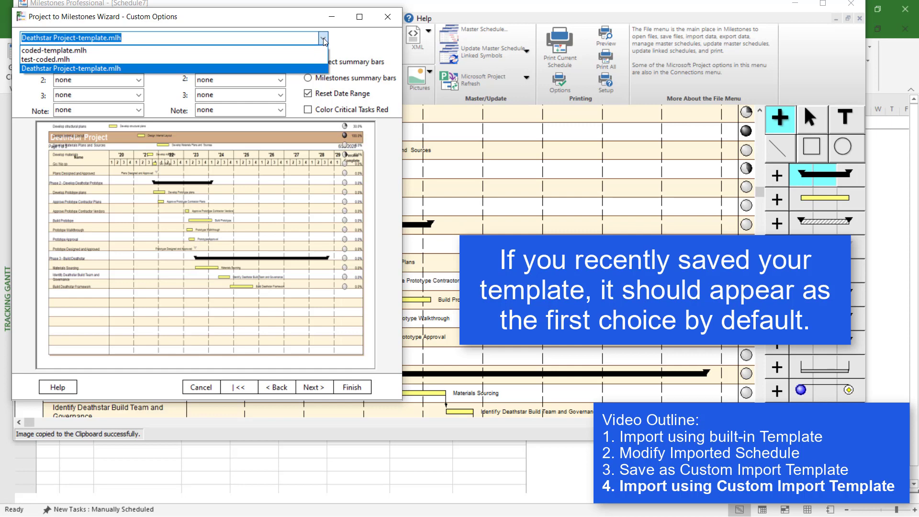
click(324, 41)
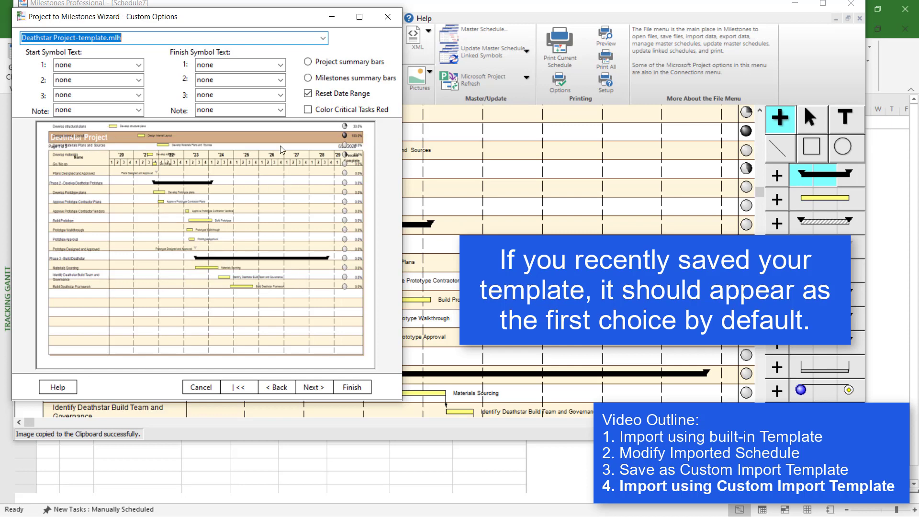
- Set the first start symbol text to Name and choose Milestones summary bars for the import
click(139, 64)
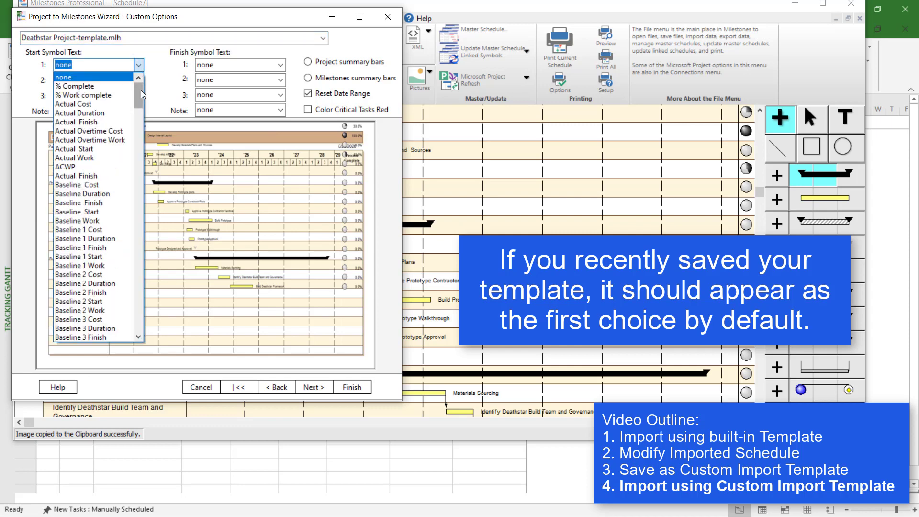
drag(142, 94, 147, 234)
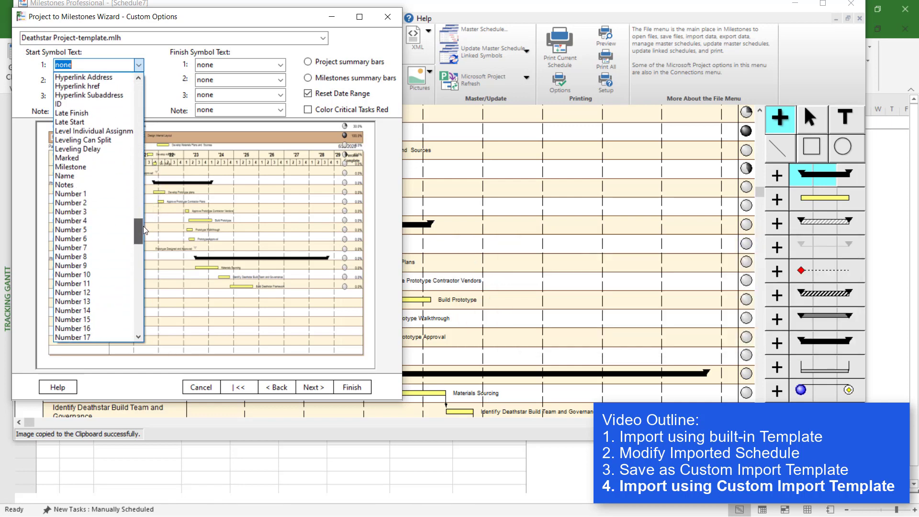
click(81, 186)
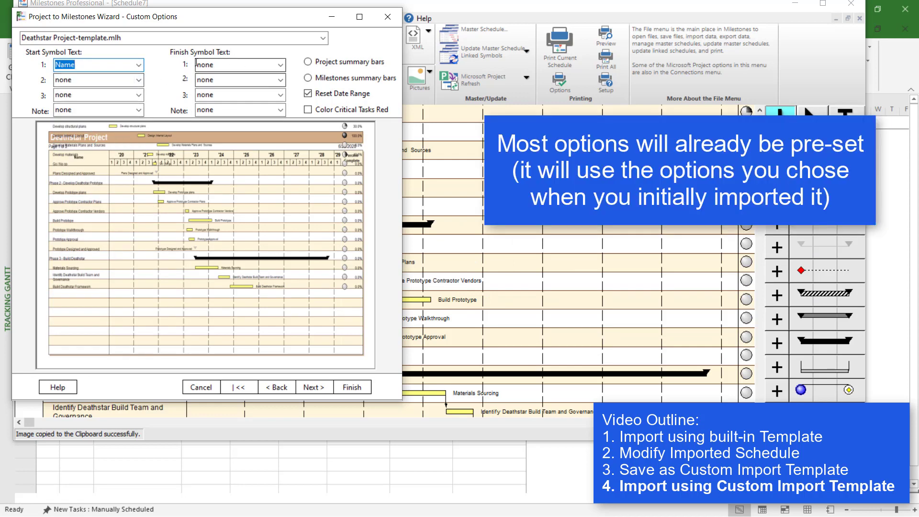
click(310, 79)
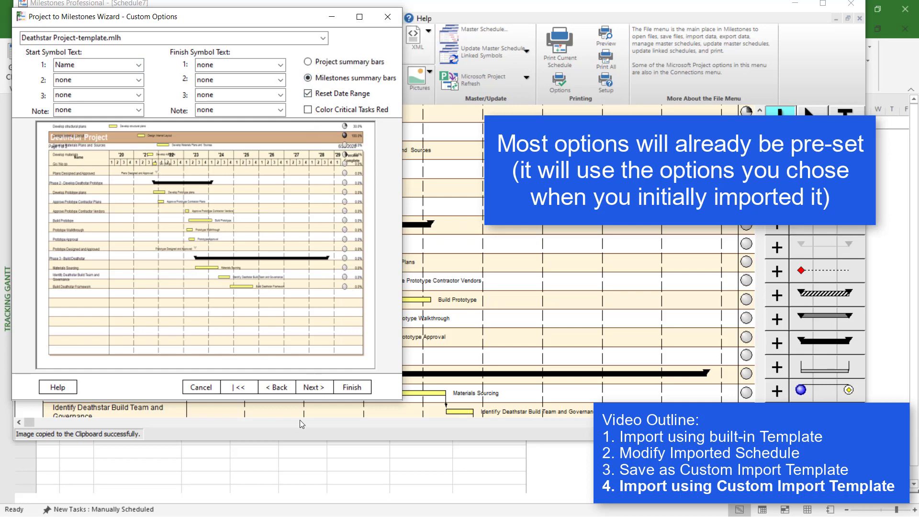
- Enter the new title "Small Project" for the schedule and finish the import
click(318, 389)
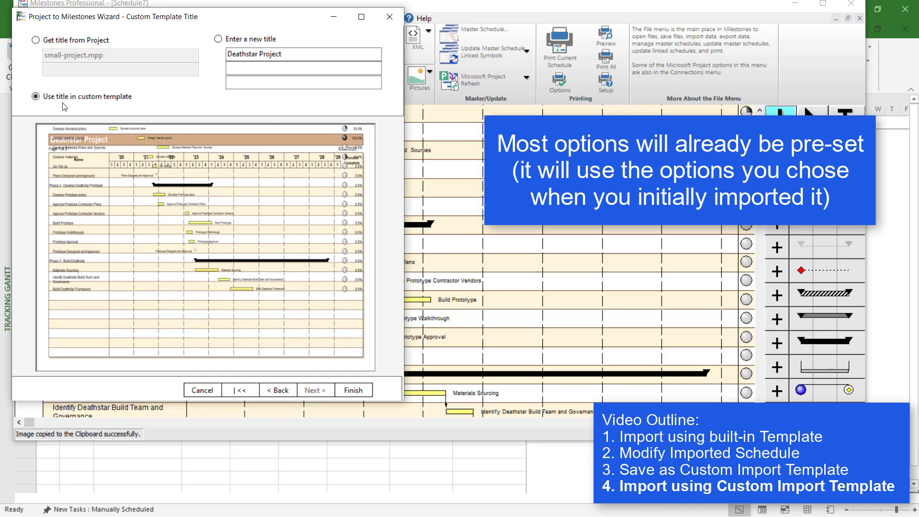
click(218, 39)
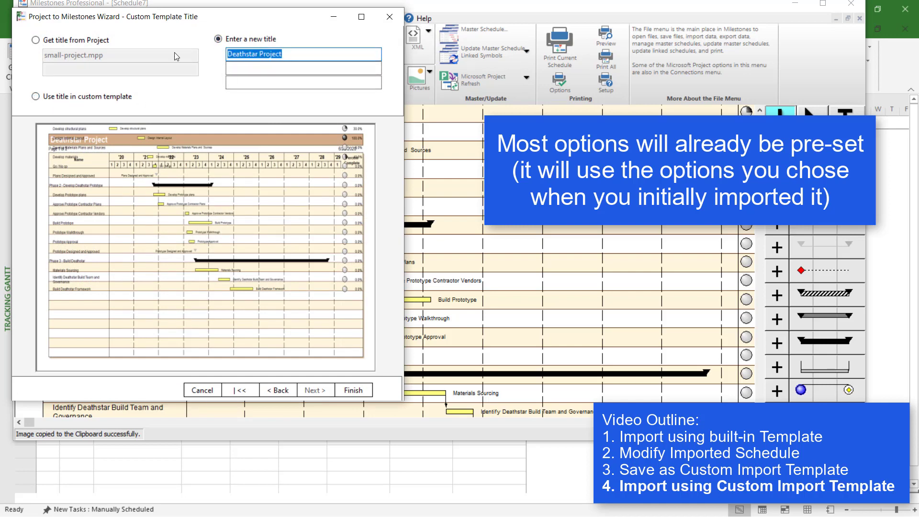
text(Small Project)
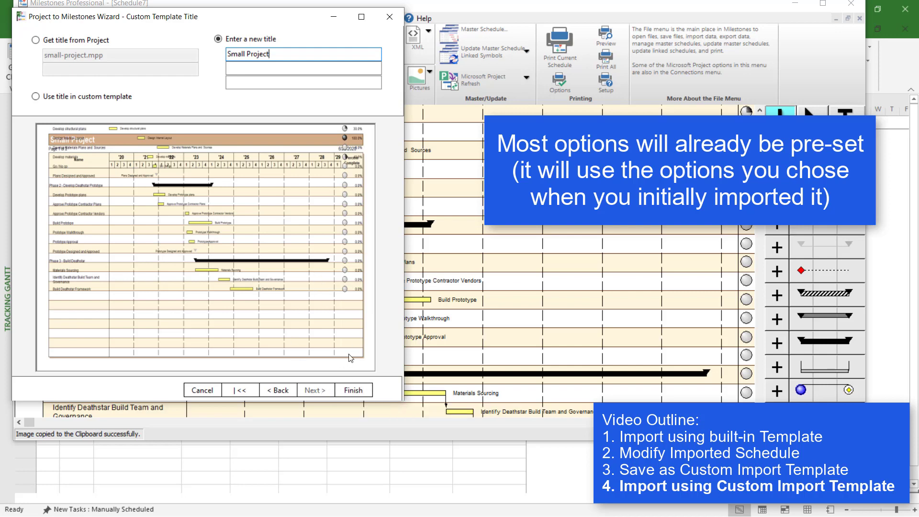
click(348, 391)
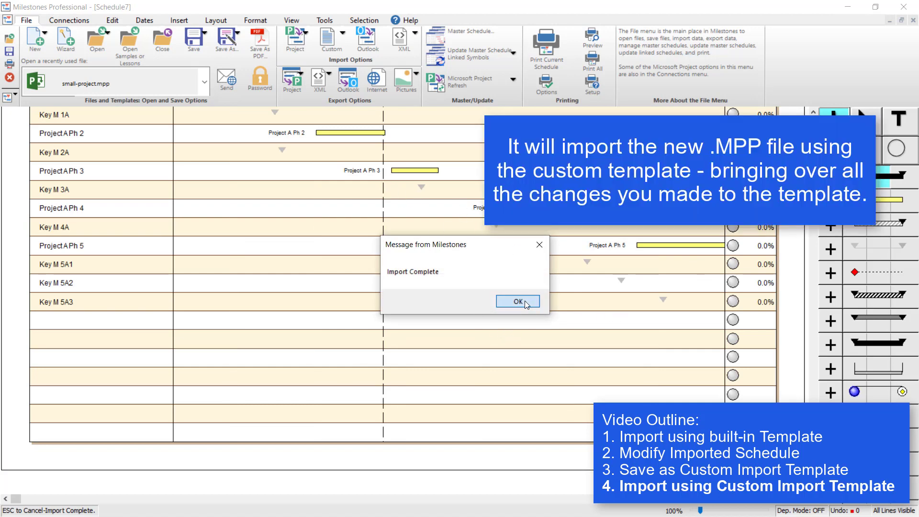
click(524, 300)
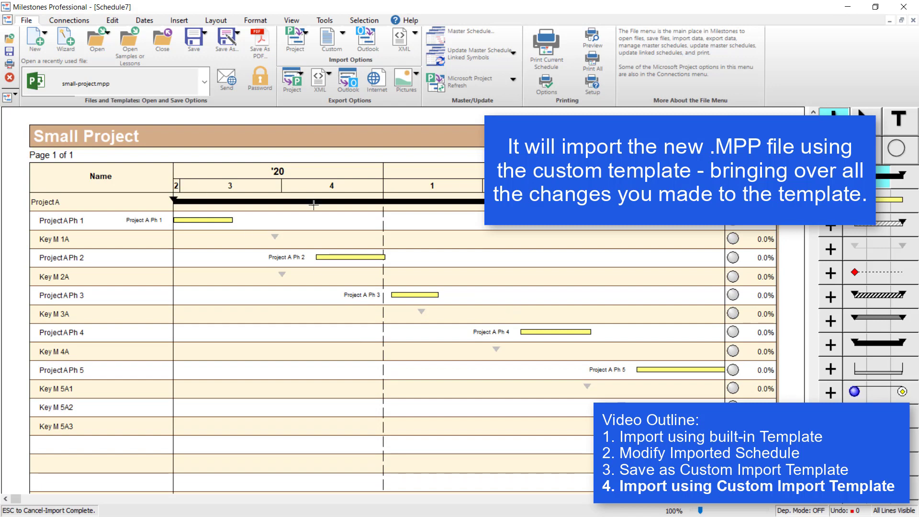